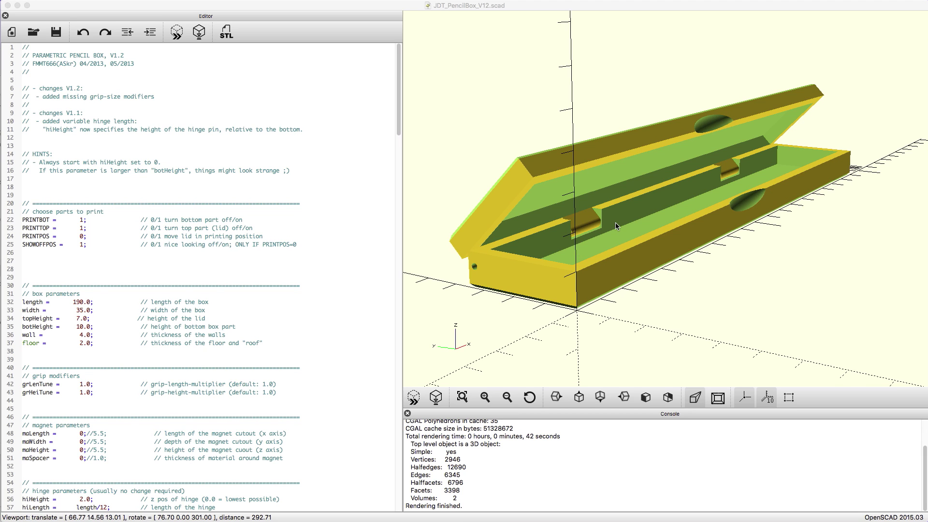
- Orbit the pencil box preview to inspect it from the side, from above and from a lower angle
{"action": "left_click", "coordinate": [630, 211]}
{"action": "mouse_move", "coordinate": [629, 211]}
{"action": "left_mouse_down"}
{"action": "mouse_move", "coordinate": [655, 204]}
{"action": "mouse_move", "coordinate": [630, 207]}
{"action": "mouse_move", "coordinate": [634, 215]}
{"action": "left_mouse_up"}
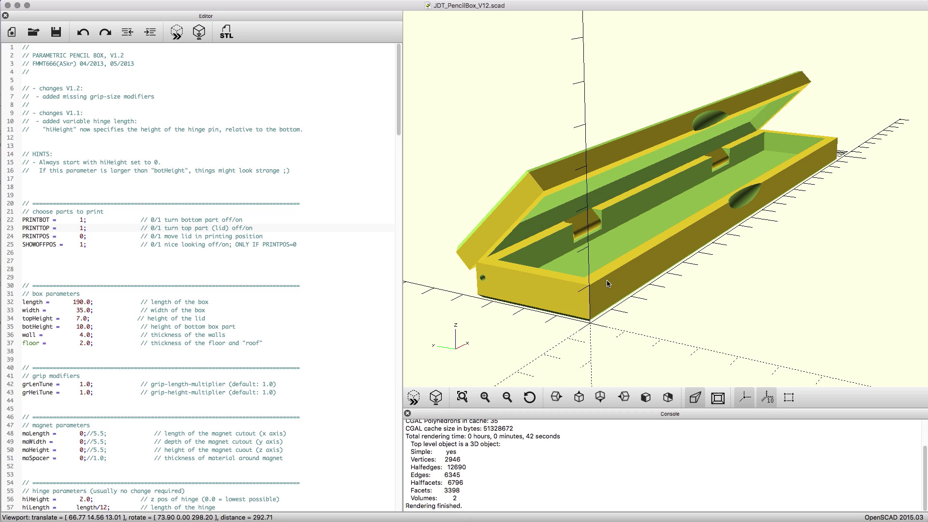
{"action": "mouse_move", "coordinate": [608, 284]}
{"action": "left_mouse_down"}
{"action": "mouse_move", "coordinate": [613, 269]}
{"action": "mouse_move", "coordinate": [640, 266]}
{"action": "mouse_move", "coordinate": [610, 278]}
{"action": "left_mouse_up"}
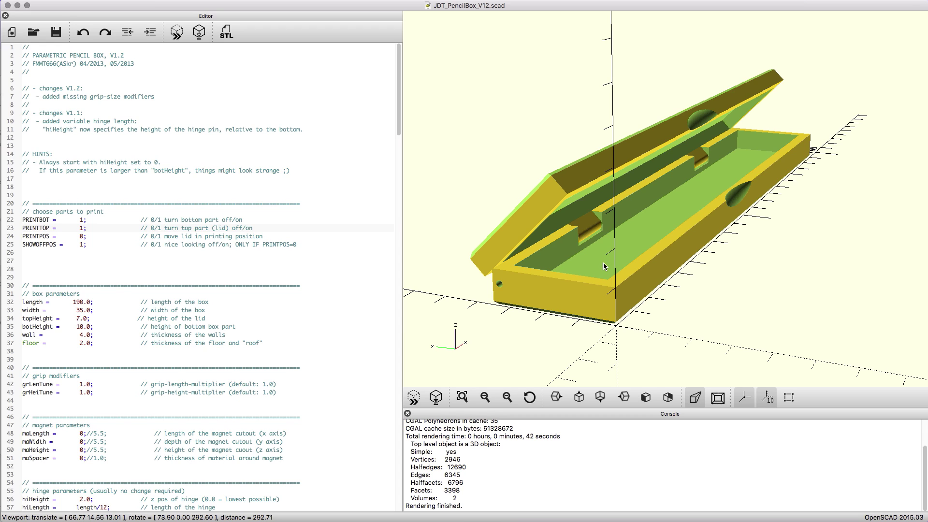
{"action": "left_click_drag", "start_coordinate": [623, 280], "coordinate": [636, 260]}
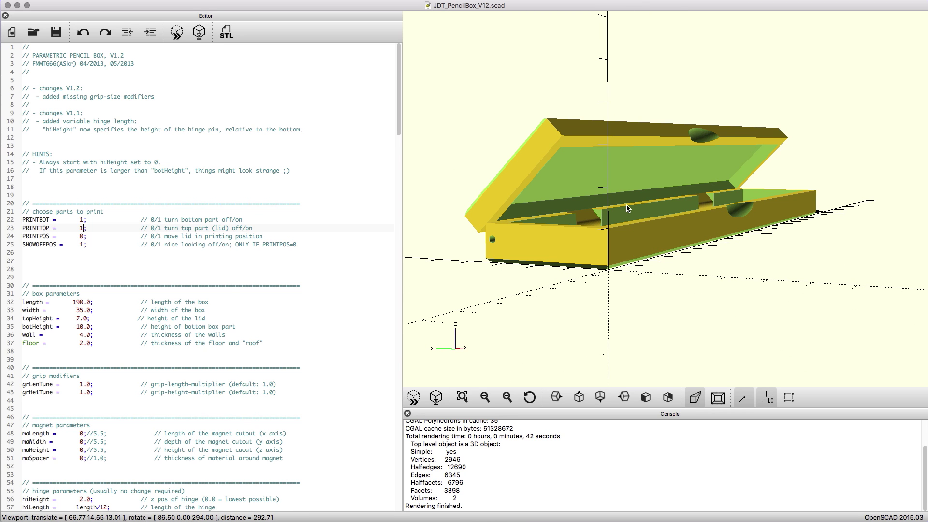
{"action": "left_click_drag", "start_coordinate": [602, 214], "coordinate": [602, 237]}
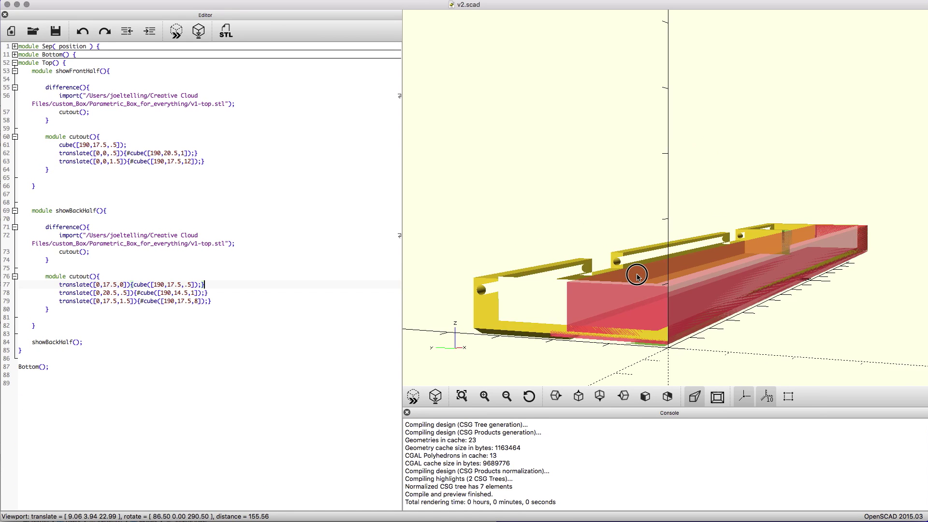
{"action": "mouse_move", "coordinate": [637, 277]}
{"action": "left_mouse_down"}
{"action": "mouse_move", "coordinate": [646, 285]}
{"action": "mouse_move", "coordinate": [637, 286]}
{"action": "mouse_move", "coordinate": [642, 278]}
{"action": "left_mouse_up"}
- Render the back half as a solid and orbit to a flatter side view
{"action": "mouse_move", "coordinate": [643, 277]}
{"action": "right_mouse_down"}
{"action": "mouse_move", "coordinate": [661, 255]}
{"action": "mouse_move", "coordinate": [651, 272]}
{"action": "right_mouse_up"}
{"action": "left_click_drag", "start_coordinate": [651, 272], "coordinate": [654, 274]}
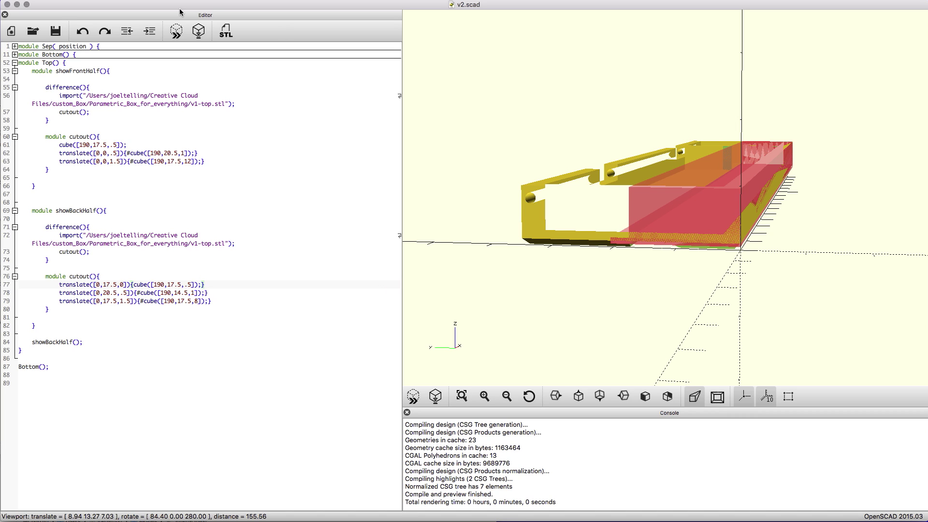
{"action": "left_click", "coordinate": [199, 32]}
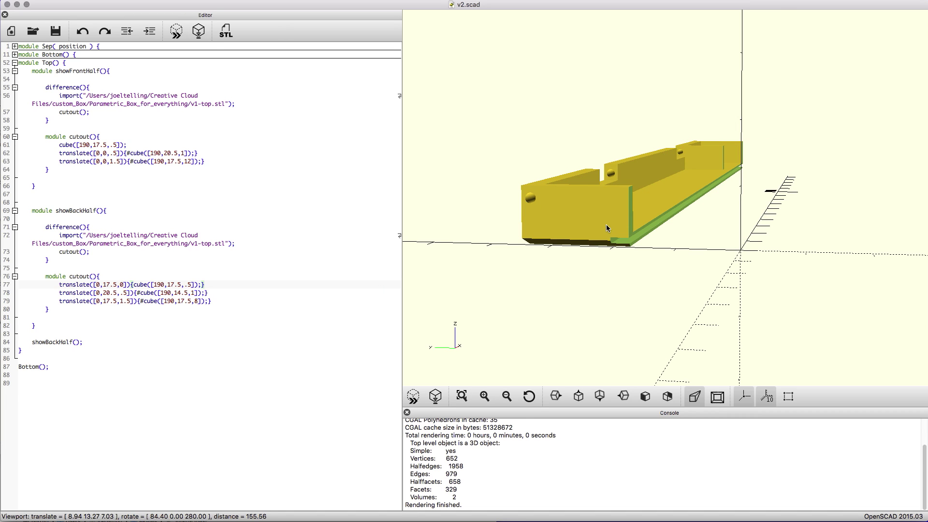
{"action": "left_click_drag", "start_coordinate": [608, 230], "coordinate": [607, 292]}
{"action": "scroll", "coordinate": [608, 263], "scroll_direction": "up", "scroll_amount": 5}
{"action": "scroll", "coordinate": [609, 293], "scroll_direction": "down", "scroll_amount": 4}
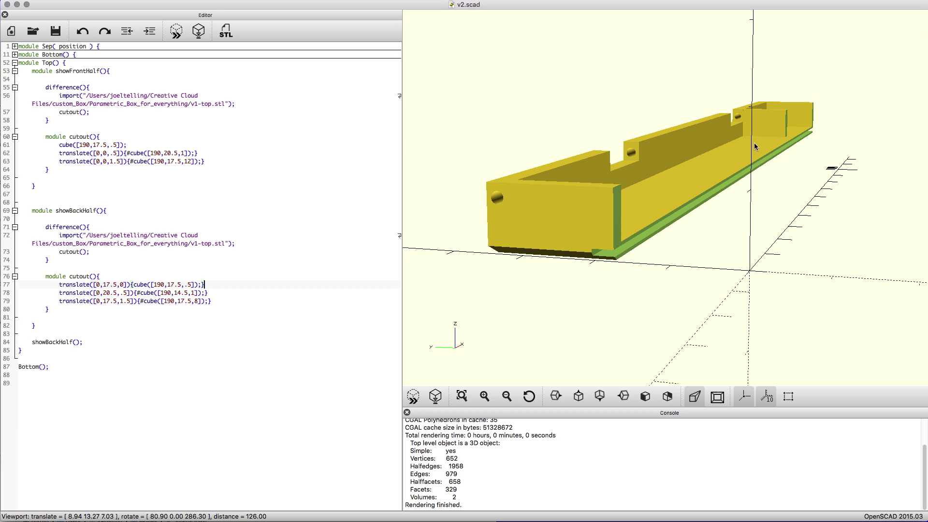
{"action": "left_click_drag", "start_coordinate": [604, 266], "coordinate": [608, 255]}
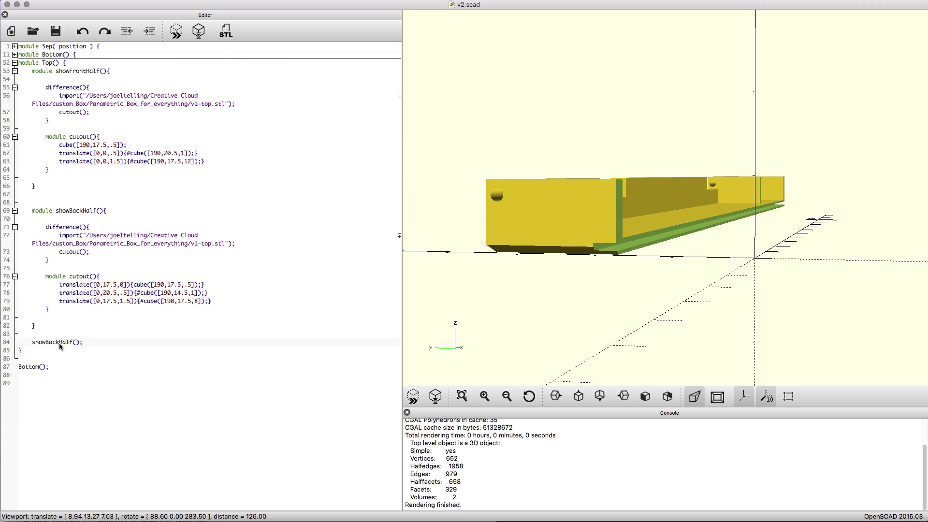
- Change the Top module's showBackHalf() to showFrontHalf() and preview its red cutouts
{"action": "left_click_drag", "start_coordinate": [59, 344], "coordinate": [47, 348]}
{"action": "type", "text": "Front"}
{"action": "left_click", "coordinate": [178, 35]}
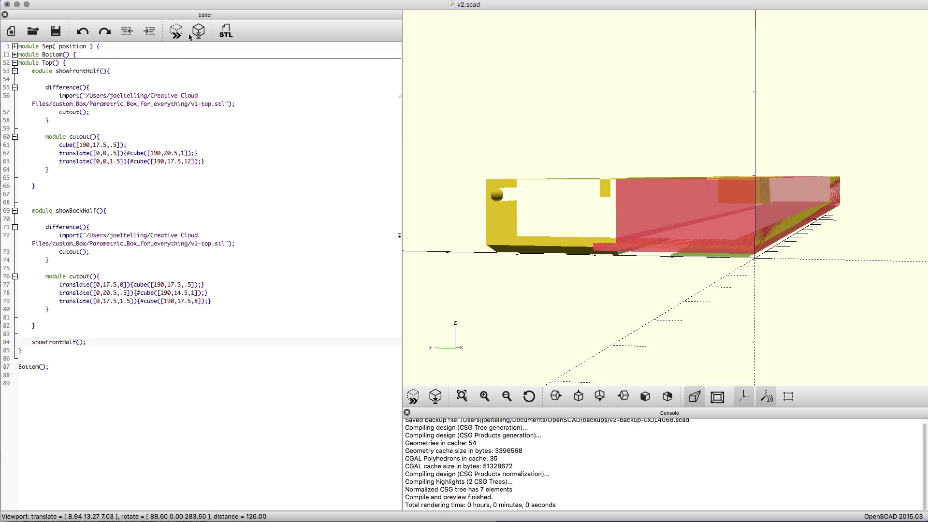
- Render the top front half, then change the Bottom module's call to showFrontHalf()
{"action": "left_click", "coordinate": [201, 40]}
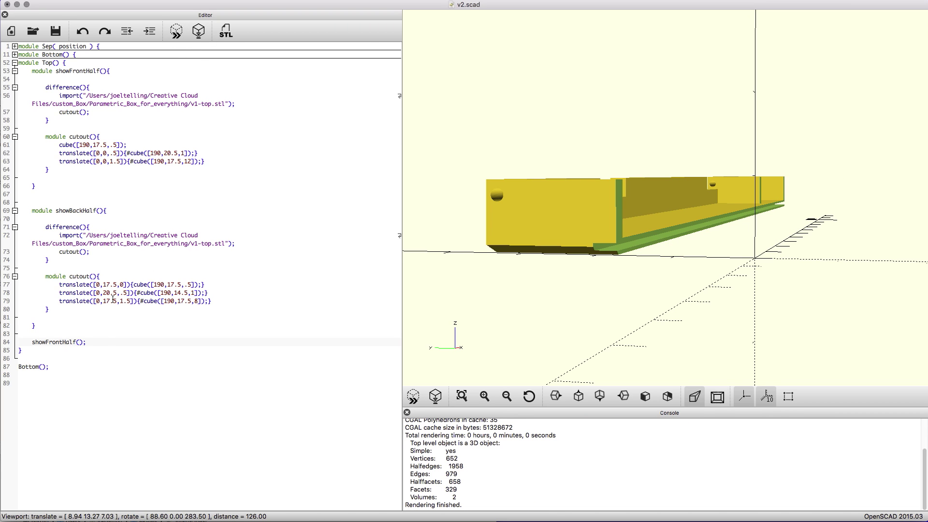
{"action": "left_click", "coordinate": [15, 54]}
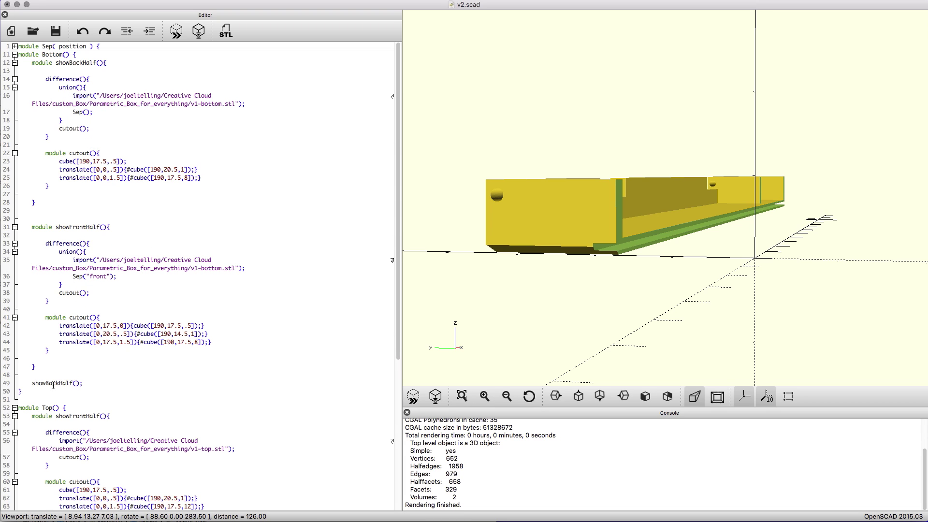
{"action": "left_click_drag", "start_coordinate": [57, 384], "coordinate": [46, 382]}
{"action": "type", "text": "Front"}
- Render the bottom front half as a solid and orbit it to an oblique view
{"action": "left_click", "coordinate": [202, 34]}
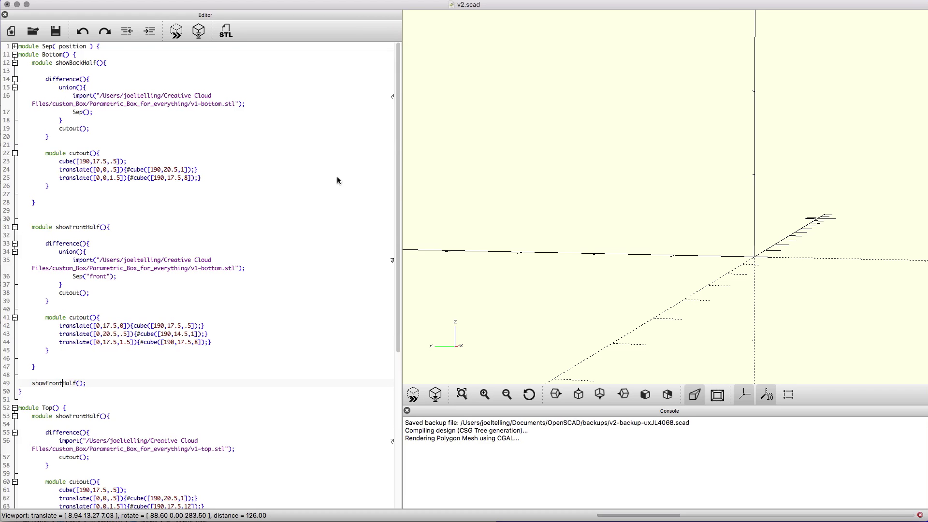
{"action": "scroll", "coordinate": [337, 176], "scroll_direction": "down", "scroll_amount": 10}
{"action": "left_click_drag", "start_coordinate": [652, 263], "coordinate": [606, 296]}
{"action": "scroll", "coordinate": [621, 261], "scroll_direction": "up", "scroll_amount": 5}
{"action": "scroll", "coordinate": [583, 303], "scroll_direction": "down", "scroll_amount": 5}
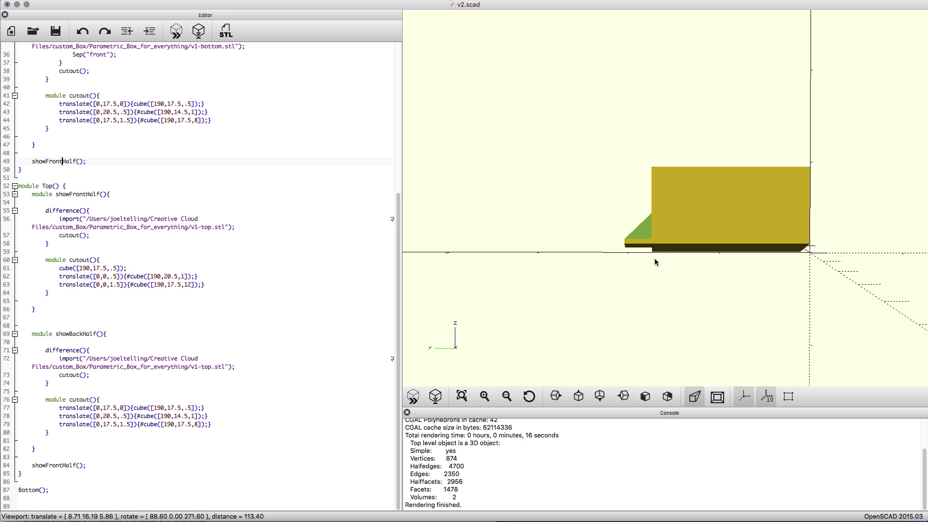
{"action": "left_click_drag", "start_coordinate": [654, 256], "coordinate": [622, 280]}
- Orbit and zoom the build plate to view the four box halves
{"action": "right_click_drag", "start_coordinate": [621, 279], "coordinate": [626, 283]}
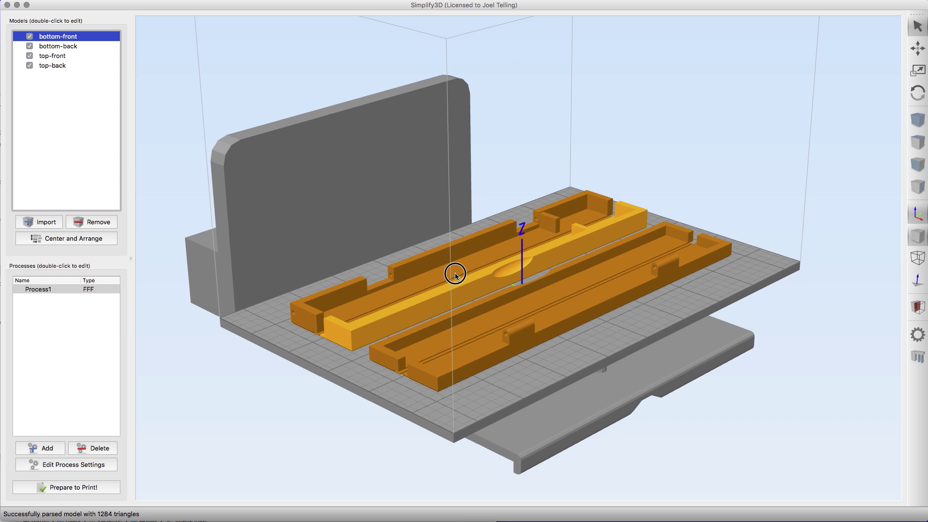
{"action": "left_click_drag", "start_coordinate": [452, 274], "coordinate": [471, 300]}
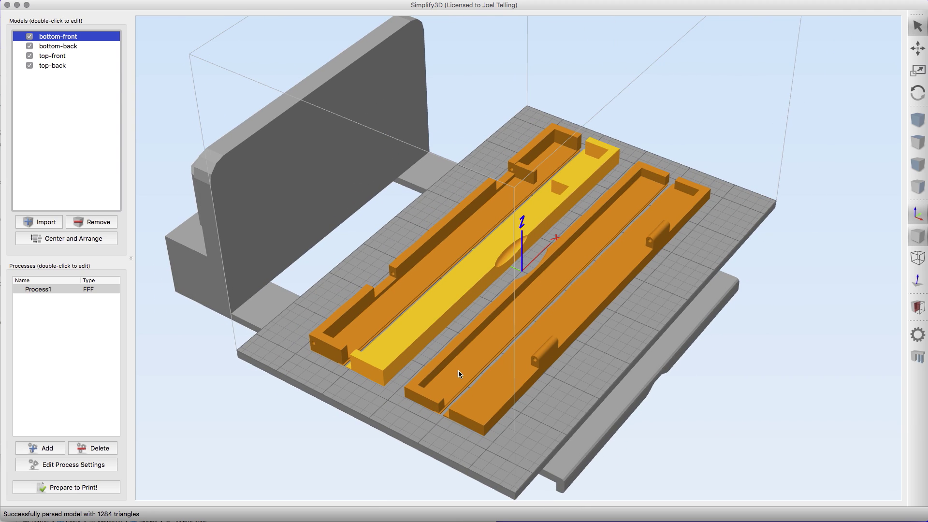
{"action": "left_click_drag", "start_coordinate": [441, 361], "coordinate": [452, 332]}
{"action": "scroll", "coordinate": [445, 349], "scroll_direction": "up", "scroll_amount": 3}
{"action": "scroll", "coordinate": [441, 368], "scroll_direction": "up", "scroll_amount": 4}
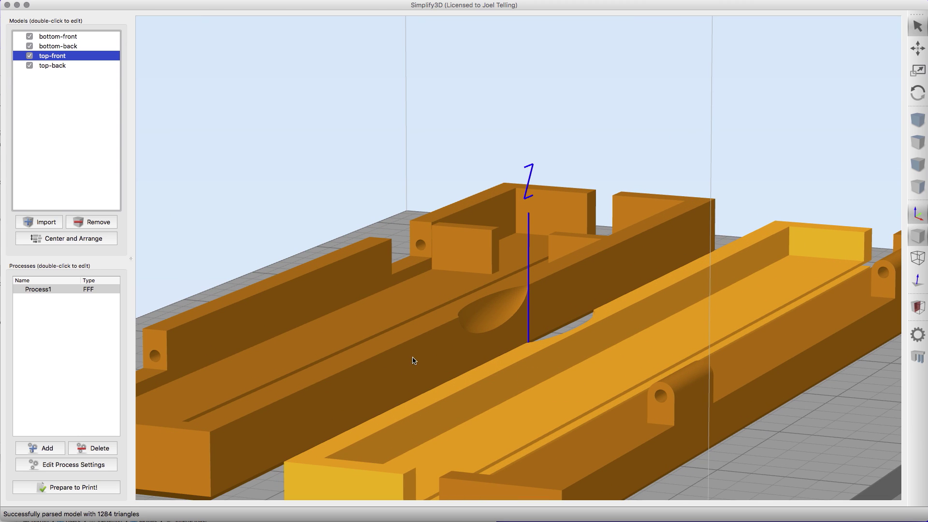
{"action": "left_click_drag", "start_coordinate": [405, 378], "coordinate": [467, 344]}
{"action": "scroll", "coordinate": [315, 385], "scroll_direction": "down", "scroll_amount": 8}
- Slide the bottom-front half against the bottom-back half so their joints overlap
{"action": "left_click", "coordinate": [481, 344]}
{"action": "scroll", "coordinate": [444, 385], "scroll_direction": "up", "scroll_amount": 8}
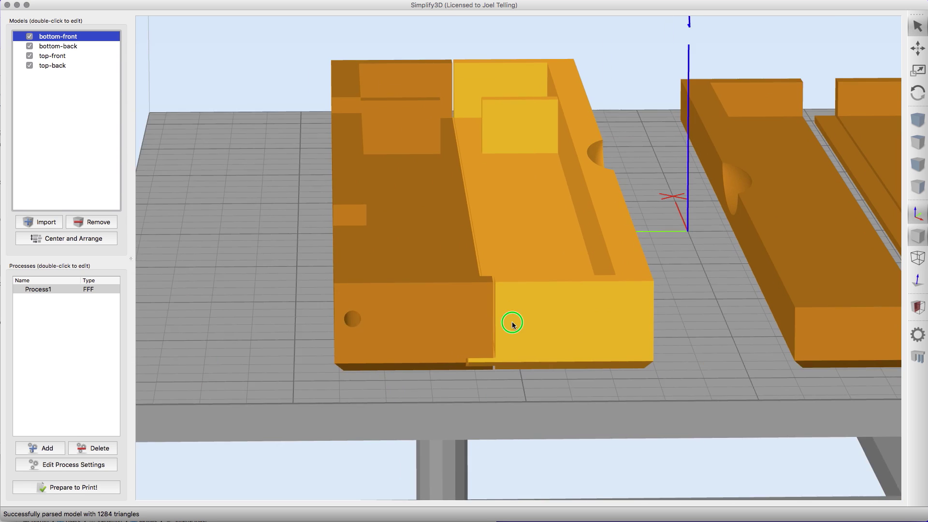
{"action": "scroll", "coordinate": [502, 319], "scroll_direction": "up", "scroll_amount": 10}
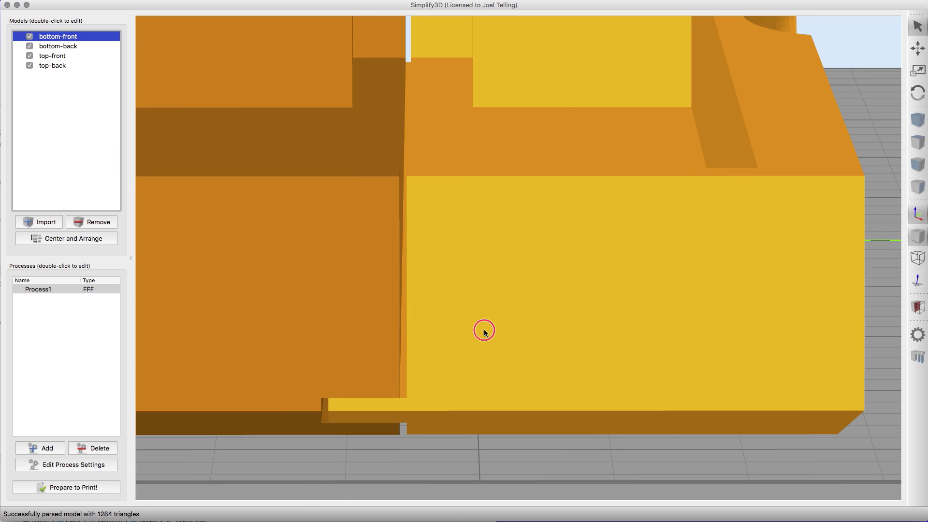
{"action": "left_click_drag", "start_coordinate": [484, 332], "coordinate": [512, 376]}
{"action": "scroll", "coordinate": [420, 351], "scroll_direction": "down", "scroll_amount": 5}
{"action": "scroll", "coordinate": [477, 358], "scroll_direction": "up", "scroll_amount": 3}
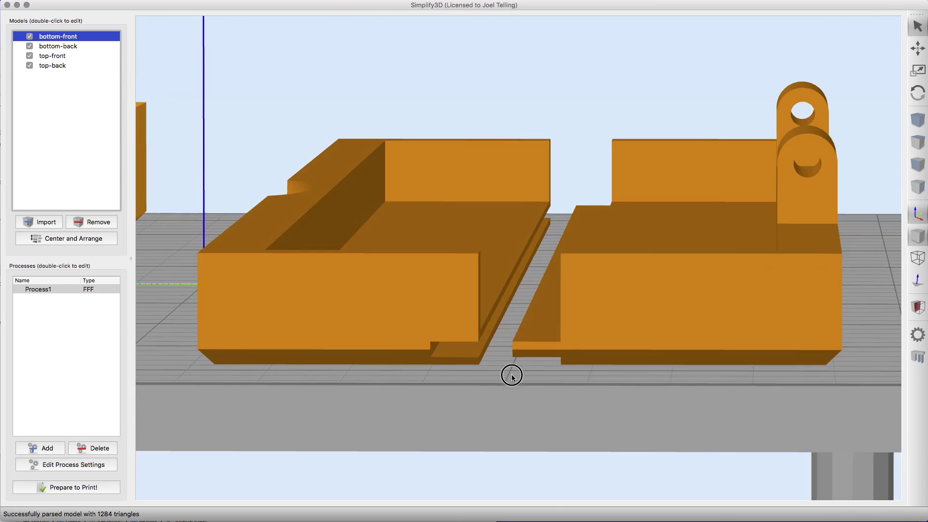
{"action": "left_click", "coordinate": [600, 337]}
- Push the top-back half against the top-front half to form one full-length piece
{"action": "left_click_drag", "start_coordinate": [625, 332], "coordinate": [493, 352]}
{"action": "scroll", "coordinate": [493, 354], "scroll_direction": "down", "scroll_amount": 5}
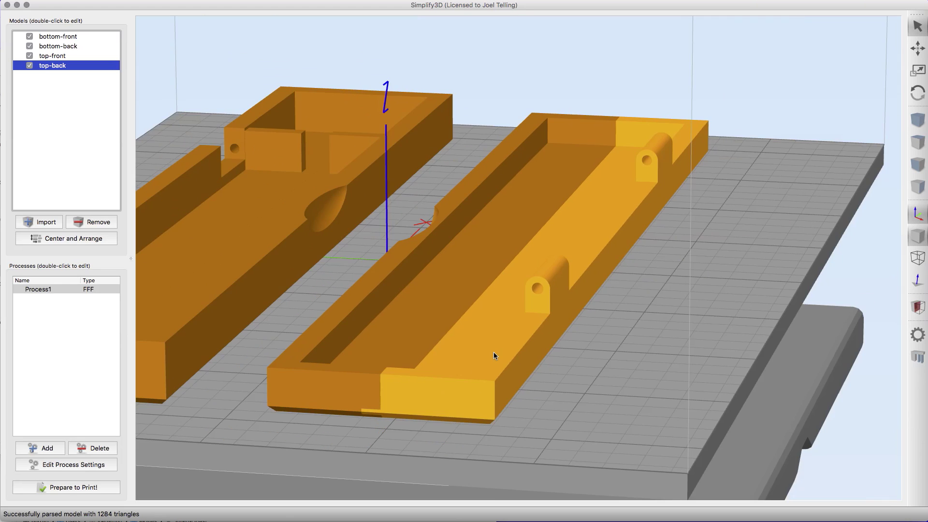
{"action": "scroll", "coordinate": [377, 404], "scroll_direction": "up", "scroll_amount": 5}
{"action": "right_click_drag", "start_coordinate": [377, 404], "coordinate": [346, 371]}
{"action": "scroll", "coordinate": [601, 377], "scroll_direction": "down", "scroll_amount": 5}
{"action": "left_click_drag", "start_coordinate": [601, 378], "coordinate": [445, 326]}
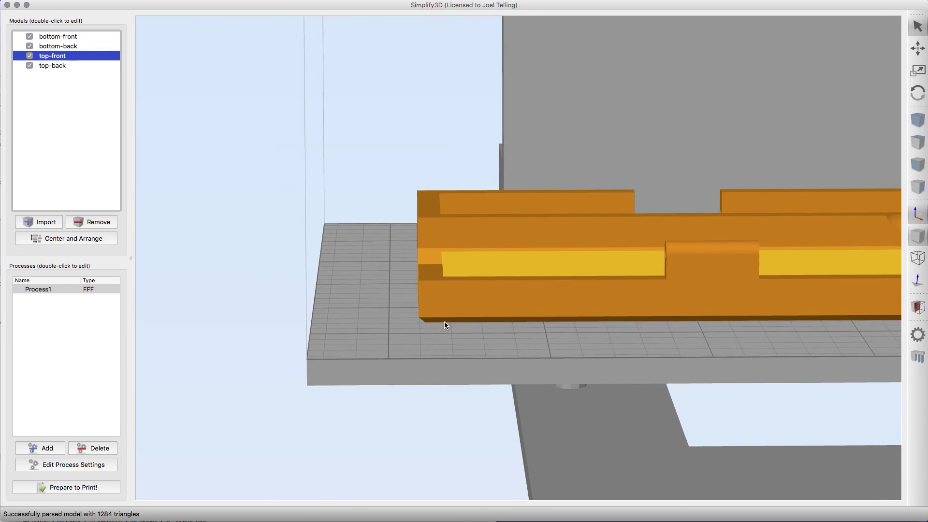
{"action": "scroll", "coordinate": [445, 323], "scroll_direction": "up", "scroll_amount": 5}
- Orbit the view over both joined halves and select Process1
{"action": "left_click", "coordinate": [465, 321]}
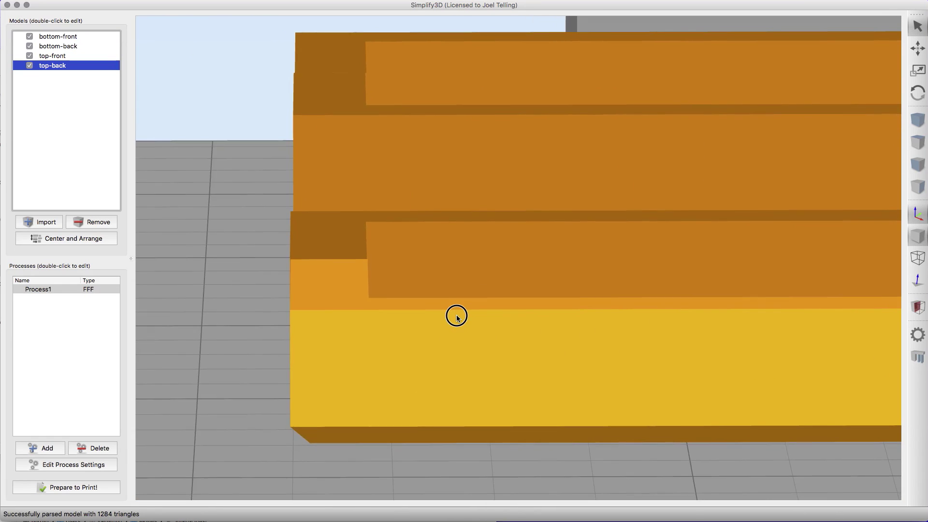
{"action": "left_click_drag", "start_coordinate": [459, 317], "coordinate": [456, 310]}
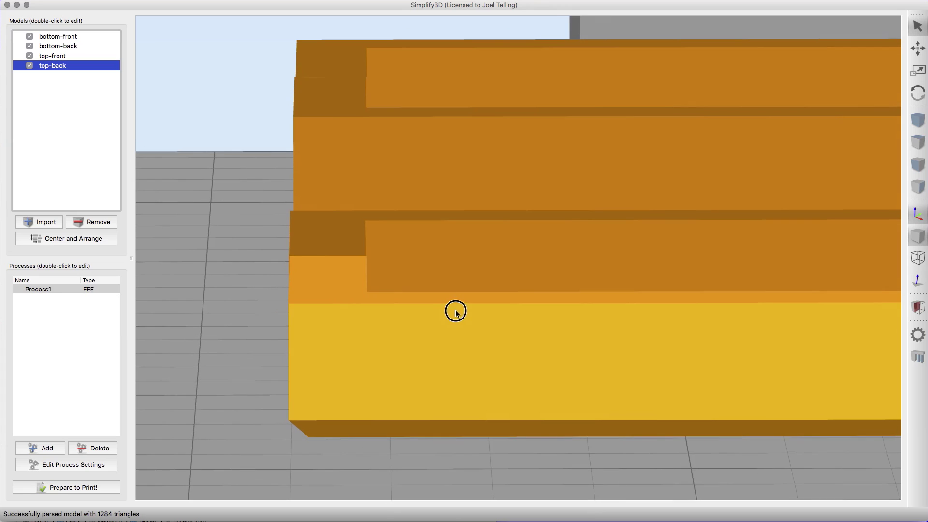
{"action": "left_click", "coordinate": [325, 115]}
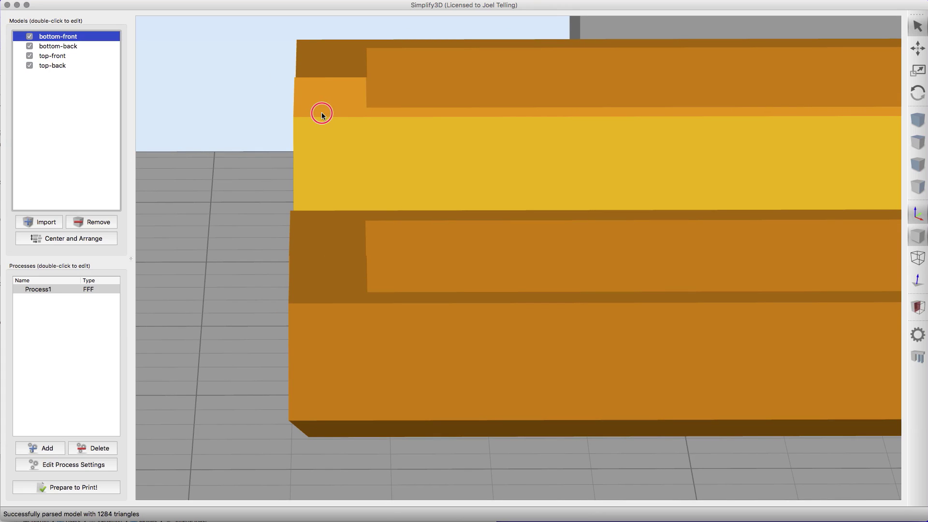
{"action": "left_click", "coordinate": [322, 115]}
{"action": "left_click_drag", "start_coordinate": [321, 115], "coordinate": [536, 211]}
{"action": "scroll", "coordinate": [363, 227], "scroll_direction": "down", "scroll_amount": 3}
{"action": "scroll", "coordinate": [536, 211], "scroll_direction": "down", "scroll_amount": 3}
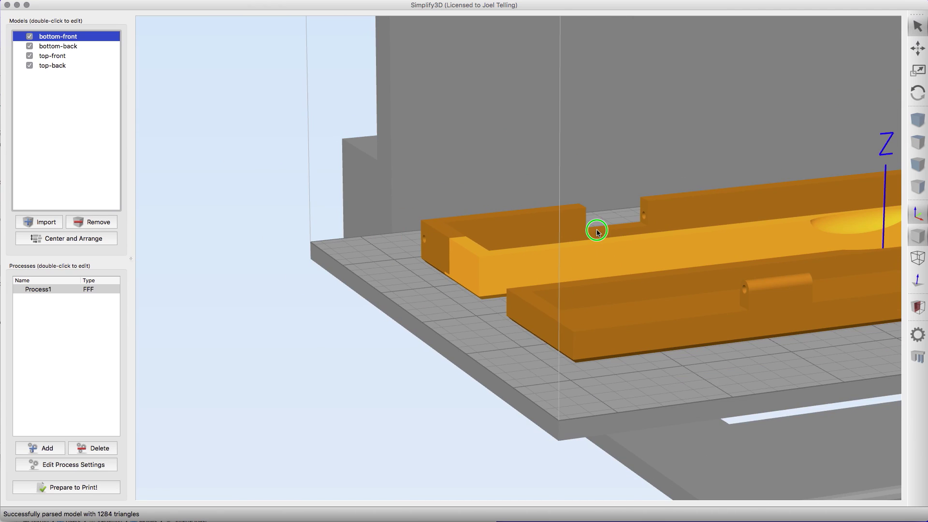
{"action": "left_click_drag", "start_coordinate": [599, 234], "coordinate": [595, 276]}
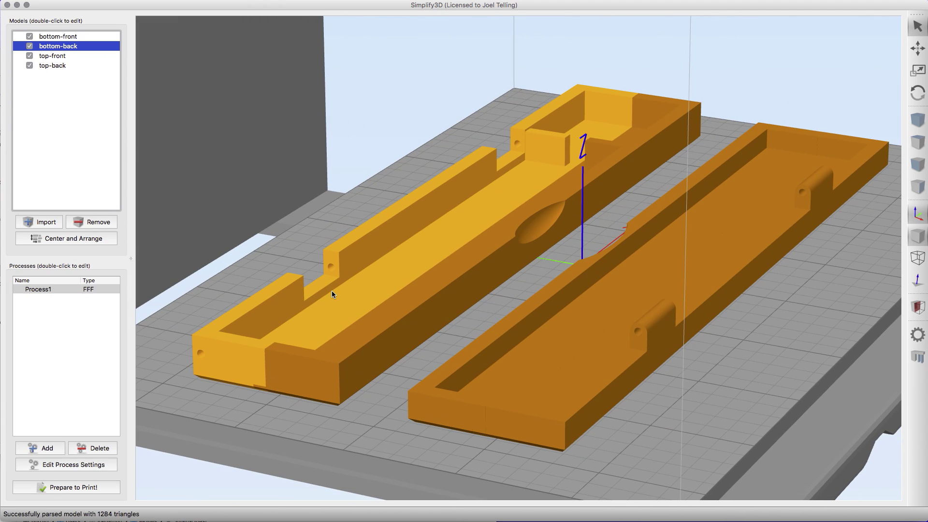
{"action": "left_click", "coordinate": [28, 290]}
- Rename the process to 'back' and auto-configure it for Left Extruder Only
{"action": "left_click", "coordinate": [72, 465]}
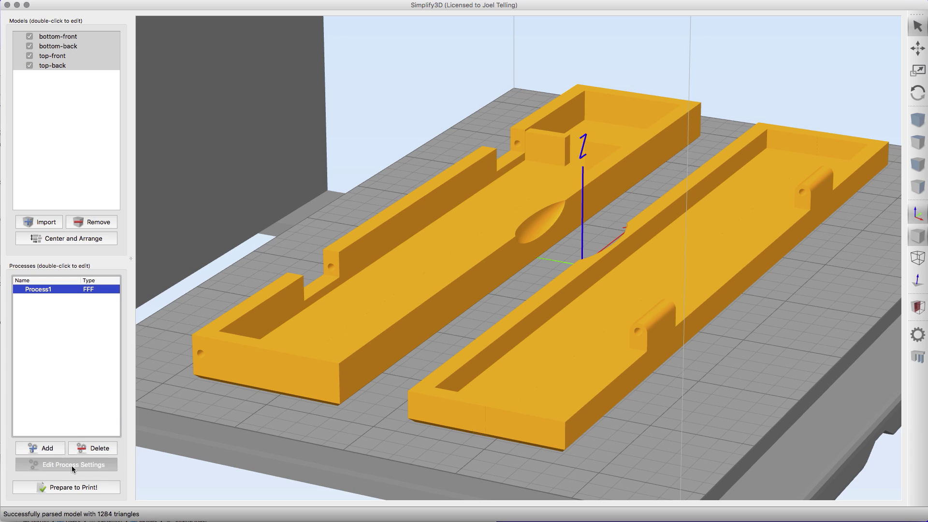
{"action": "double_click", "coordinate": [94, 81]}
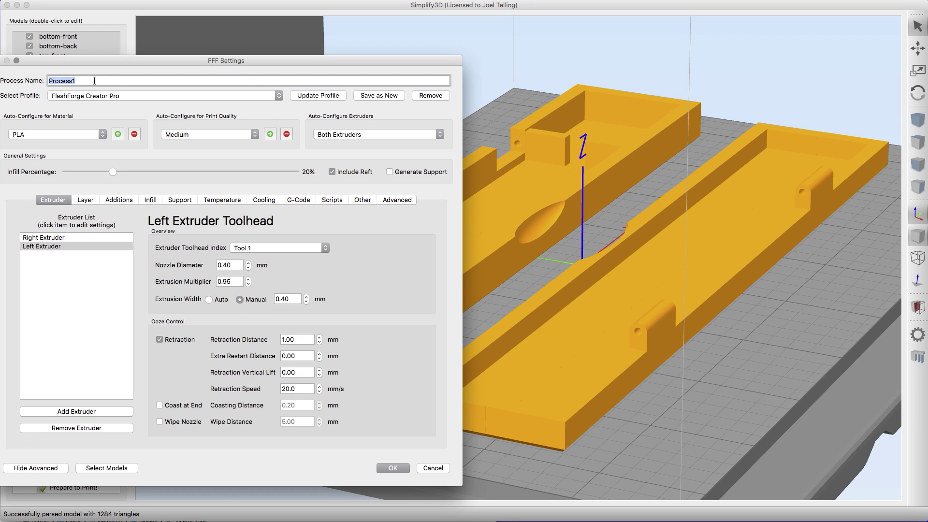
{"action": "type", "text": "back"}
{"action": "left_click", "coordinate": [330, 140]}
{"action": "left_click", "coordinate": [337, 130]}
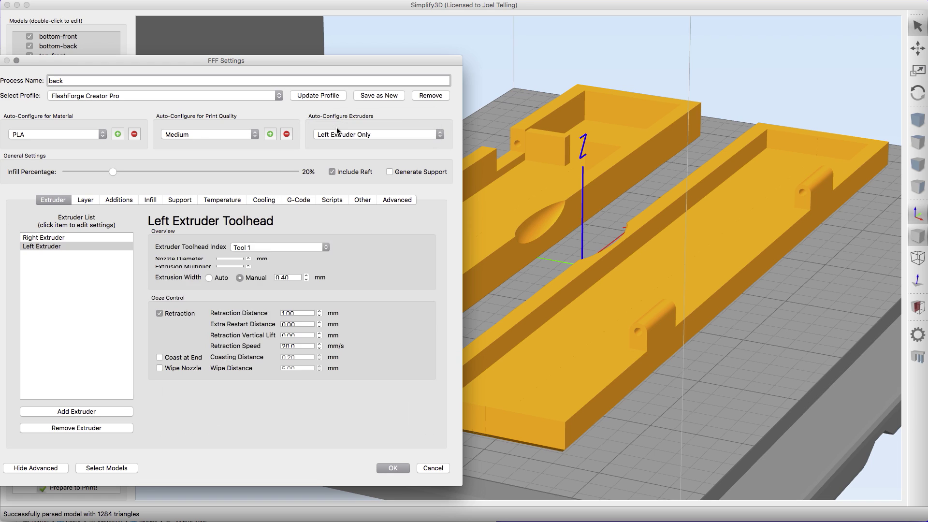
{"action": "left_click", "coordinate": [86, 200]}
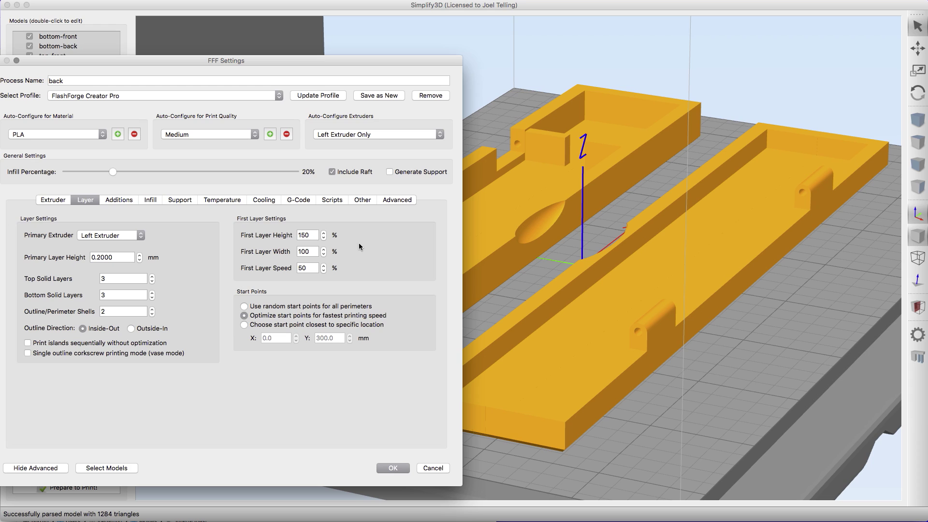
- Limit the back process to the bottom-back and top-back models and save it
{"action": "left_click", "coordinate": [111, 471]}
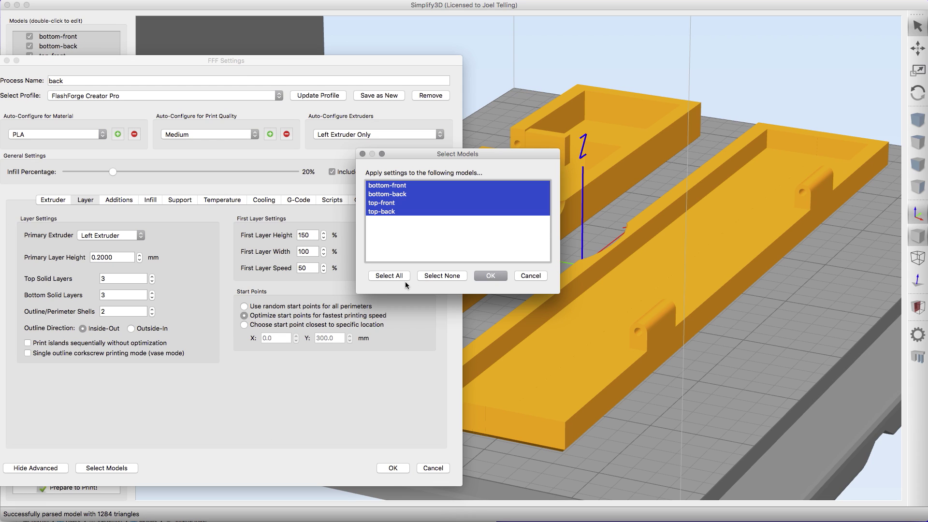
{"action": "left_click", "coordinate": [428, 277]}
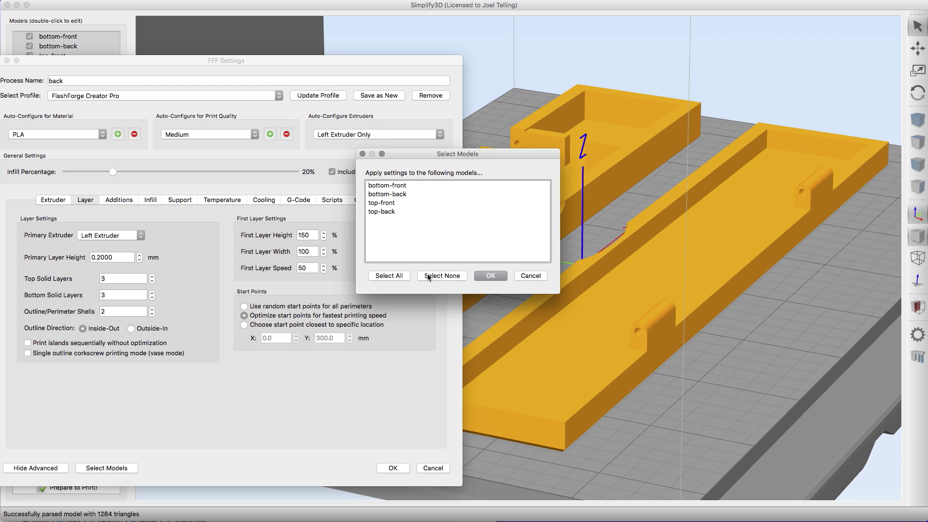
{"action": "left_click", "coordinate": [400, 196]}
{"action": "left_click", "coordinate": [390, 212], "text": "shift"}
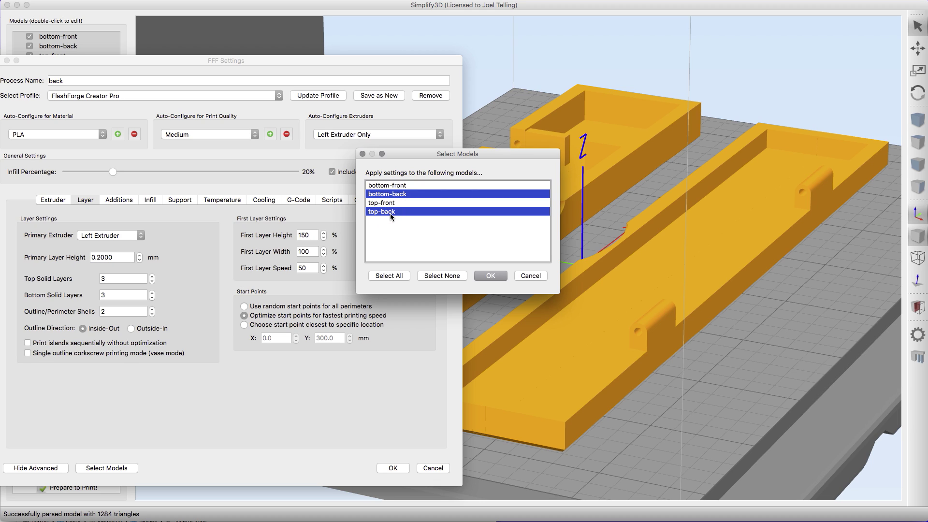
{"action": "left_click", "coordinate": [493, 276]}
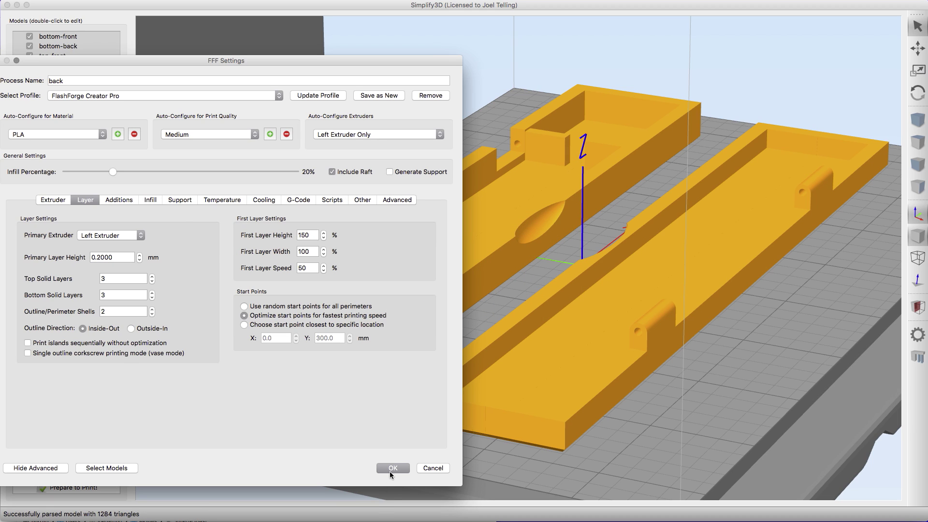
{"action": "left_click", "coordinate": [392, 468]}
- Add a new process named 'front' set to Right Extruder Only
{"action": "left_click", "coordinate": [42, 448]}
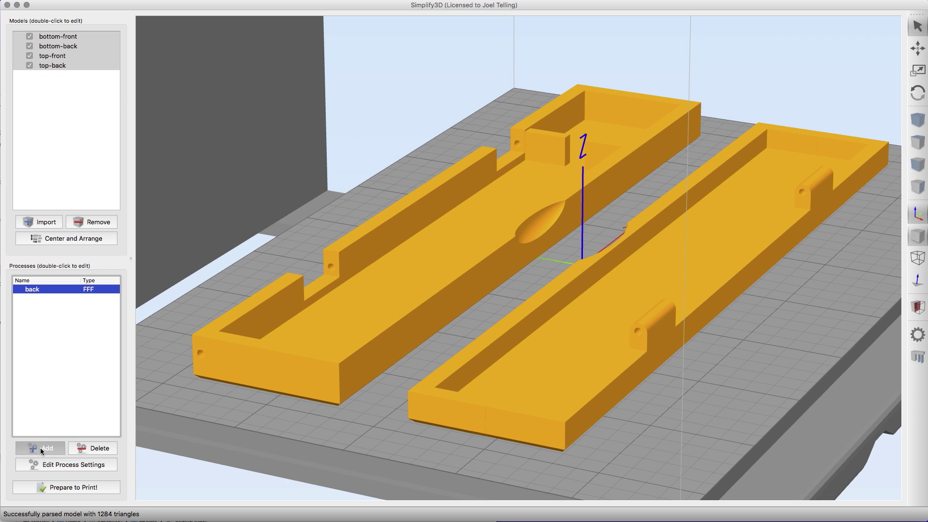
{"action": "double_click", "coordinate": [100, 82]}
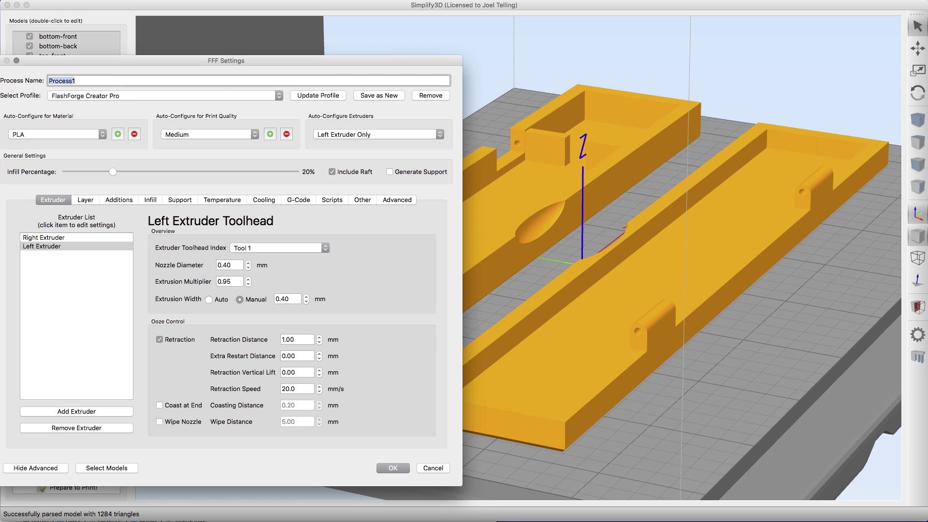
{"action": "type", "text": "front"}
{"action": "left_click", "coordinate": [385, 135]}
{"action": "left_click", "coordinate": [378, 127]}
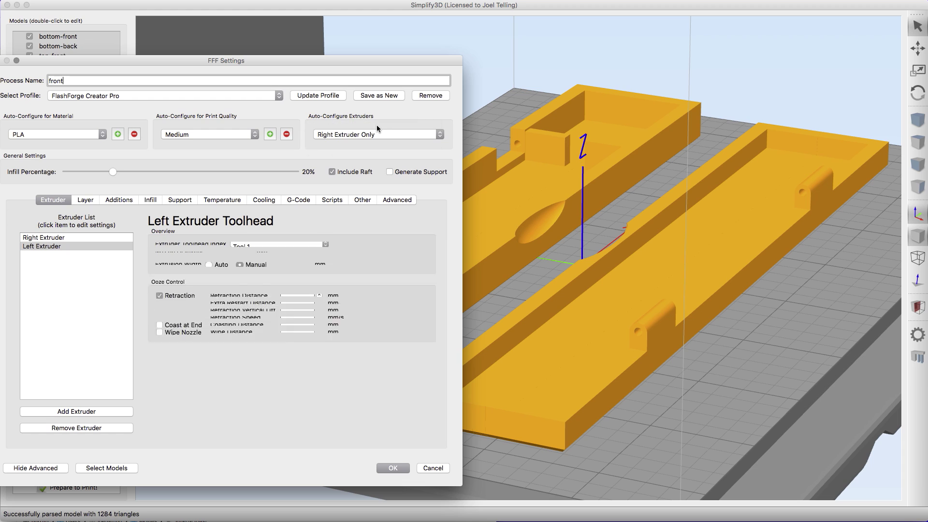
{"action": "left_click", "coordinate": [47, 237]}
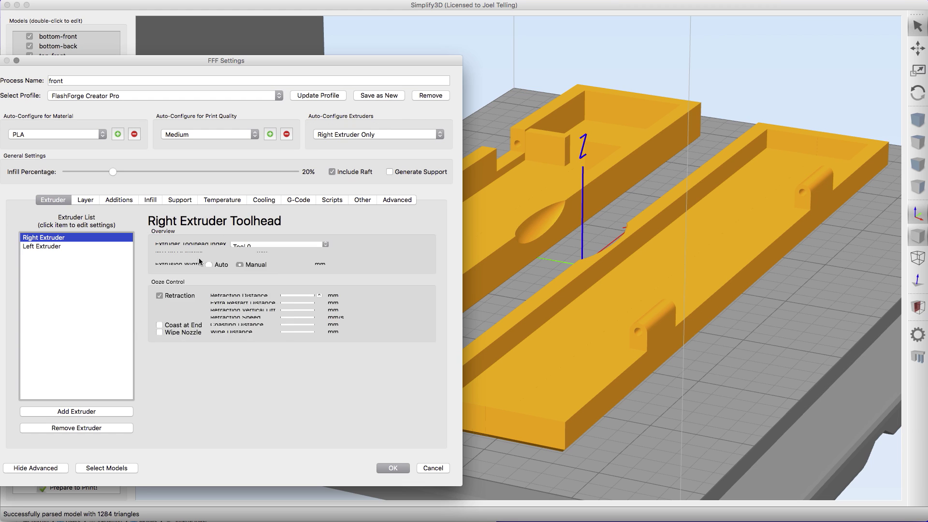
- Limit the front process to the bottom-front and top-front models and save it
{"action": "left_click", "coordinate": [126, 469]}
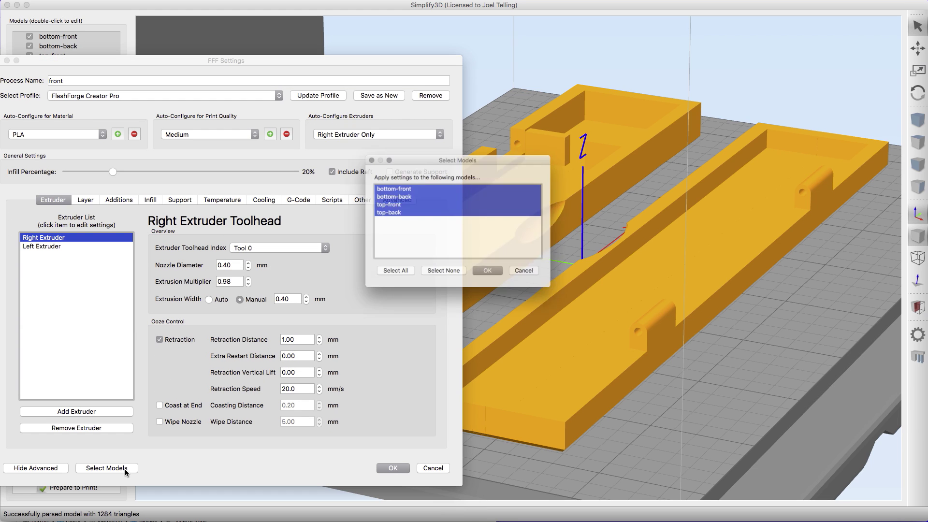
{"action": "left_click", "coordinate": [451, 275]}
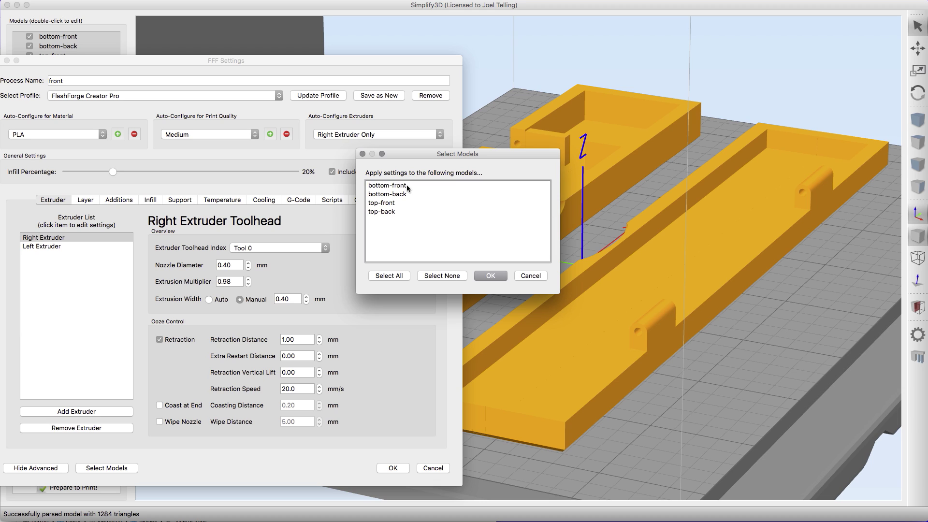
{"action": "left_click", "coordinate": [407, 186]}
{"action": "left_click", "coordinate": [404, 203]}
{"action": "left_click", "coordinate": [486, 277]}
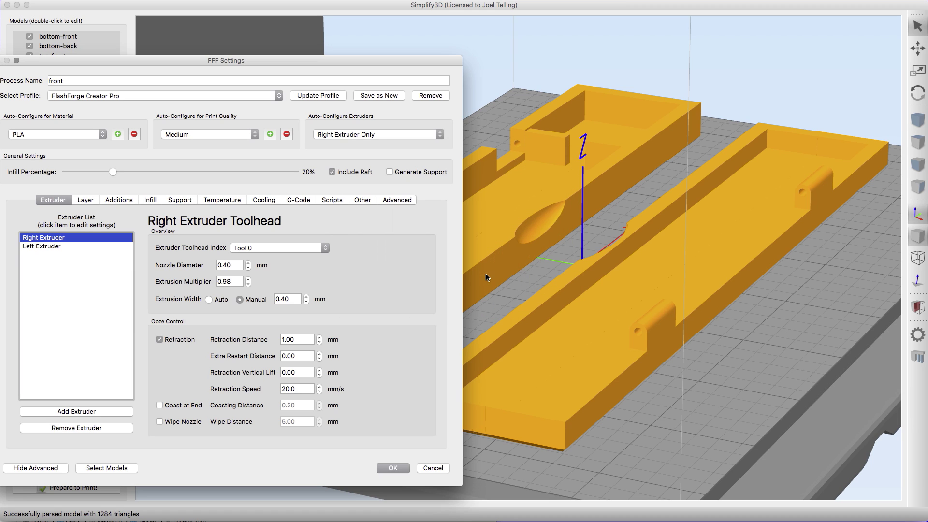
{"action": "left_click", "coordinate": [393, 468]}
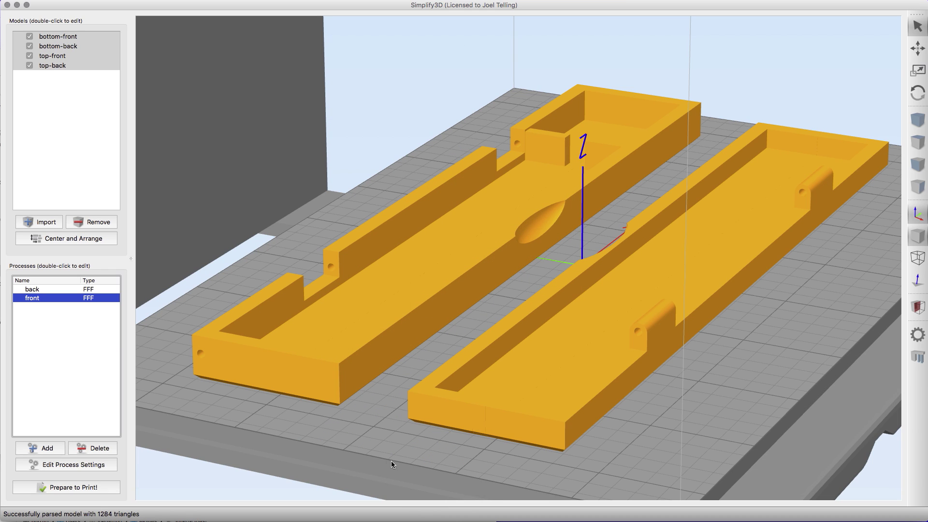
{"action": "left_click", "coordinate": [90, 489]}
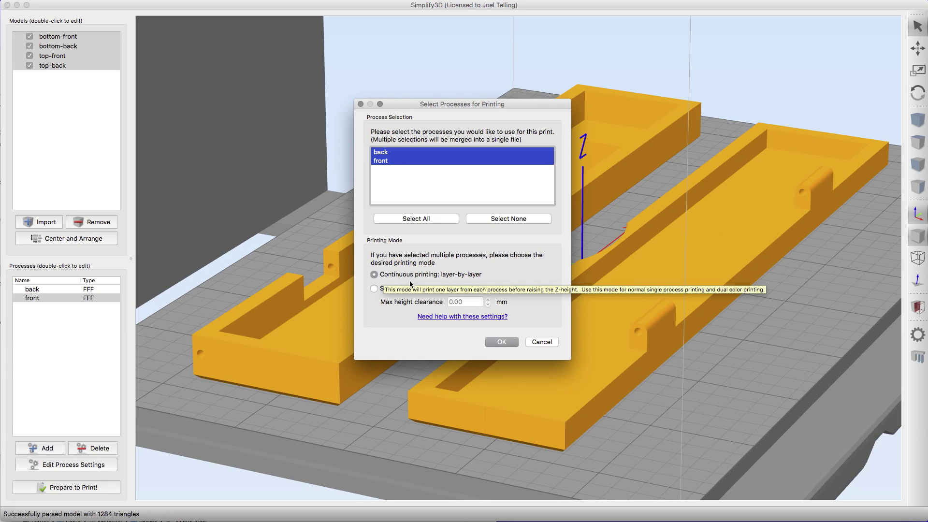
{"action": "left_click", "coordinate": [495, 344]}
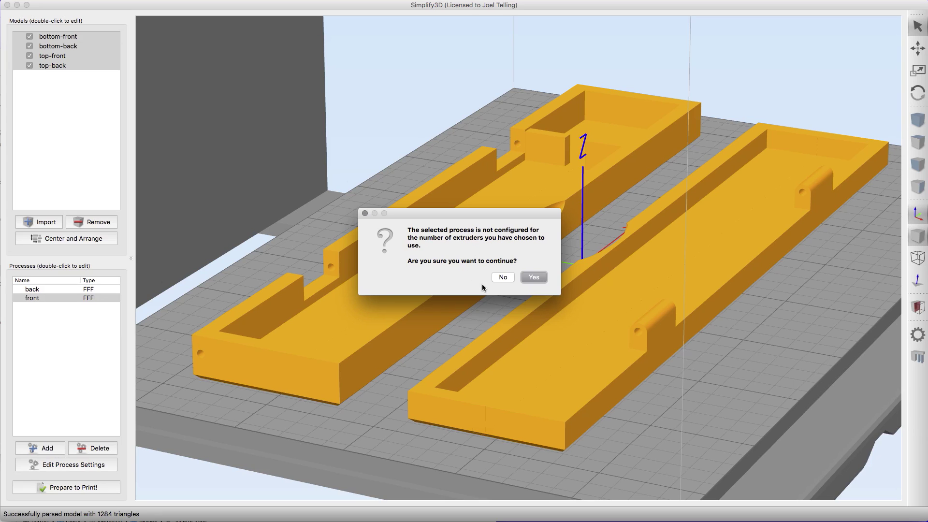
{"action": "left_click", "coordinate": [504, 279]}
- Set the back process to both extruders, with Left as primary and infill extruder
{"action": "left_click", "coordinate": [50, 290]}
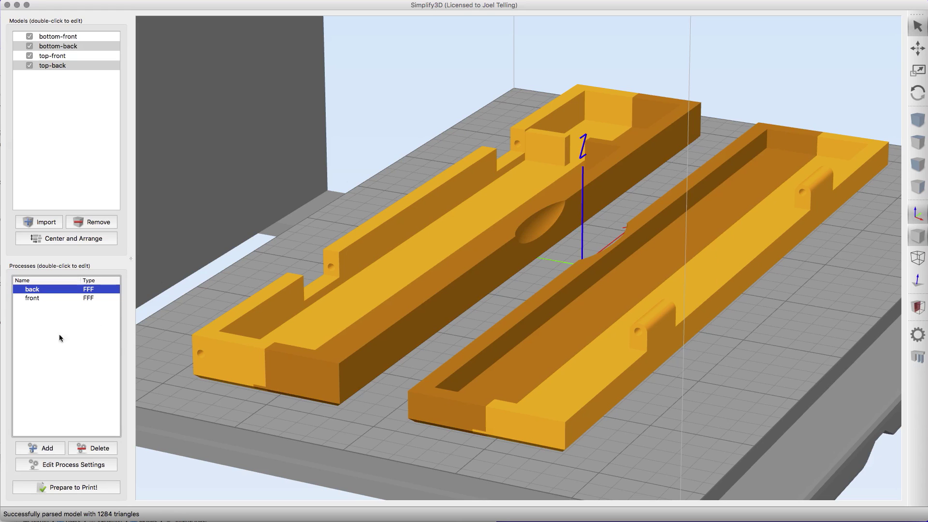
{"action": "left_click", "coordinate": [61, 465]}
{"action": "left_click", "coordinate": [346, 135]}
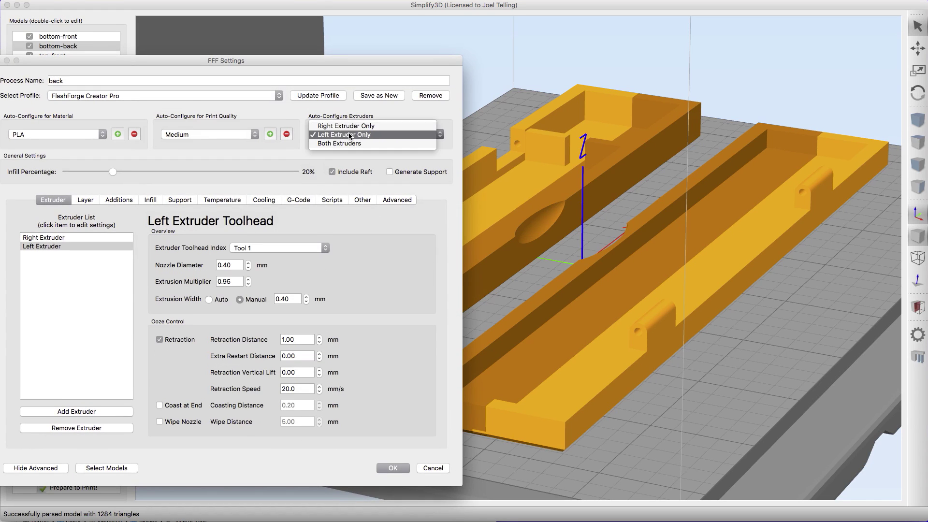
{"action": "left_click", "coordinate": [346, 143]}
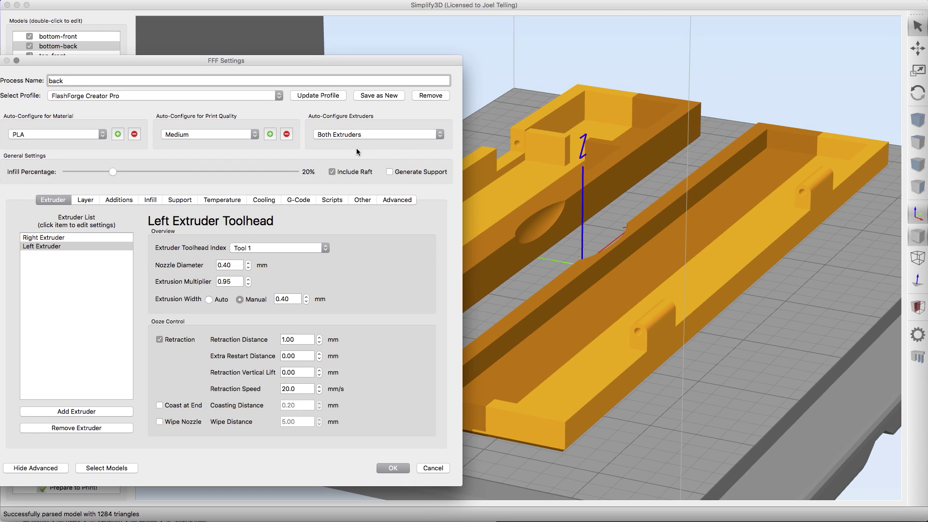
{"action": "left_click", "coordinate": [84, 201]}
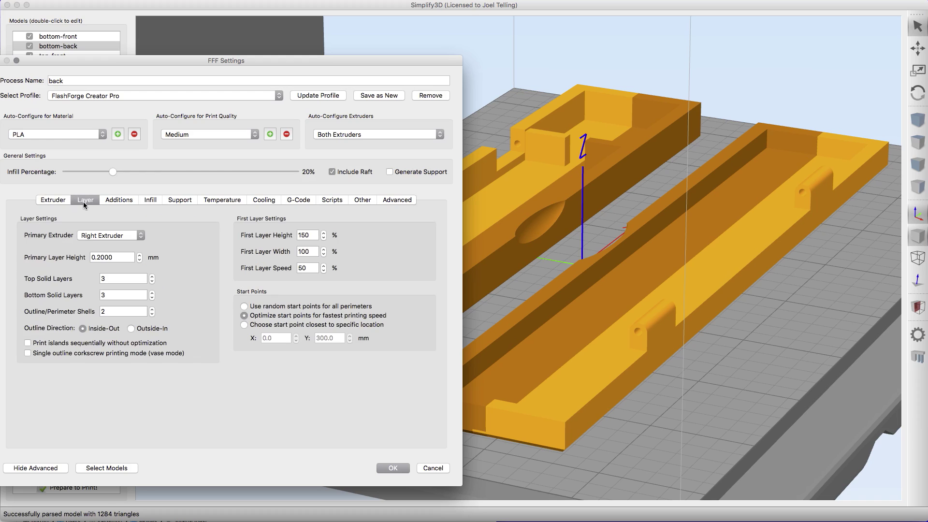
{"action": "left_click", "coordinate": [108, 237]}
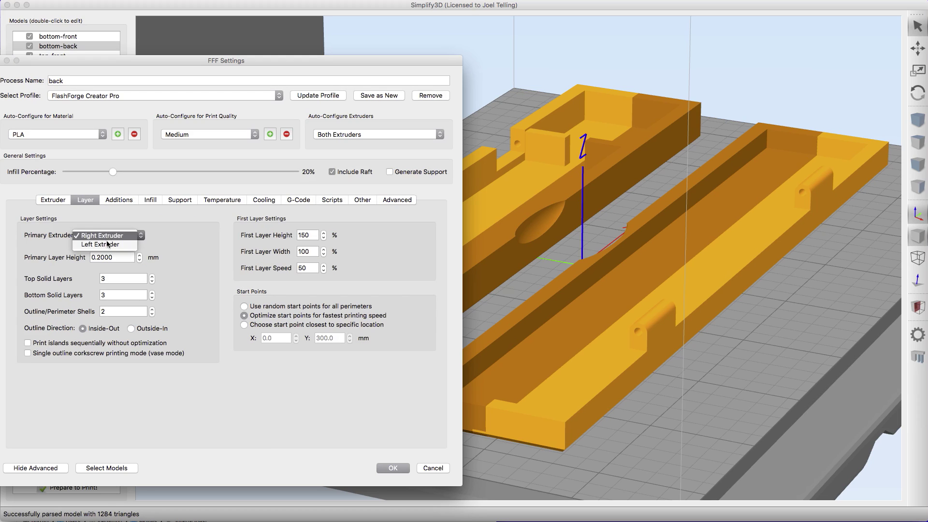
{"action": "left_click", "coordinate": [107, 244]}
{"action": "left_click", "coordinate": [150, 201]}
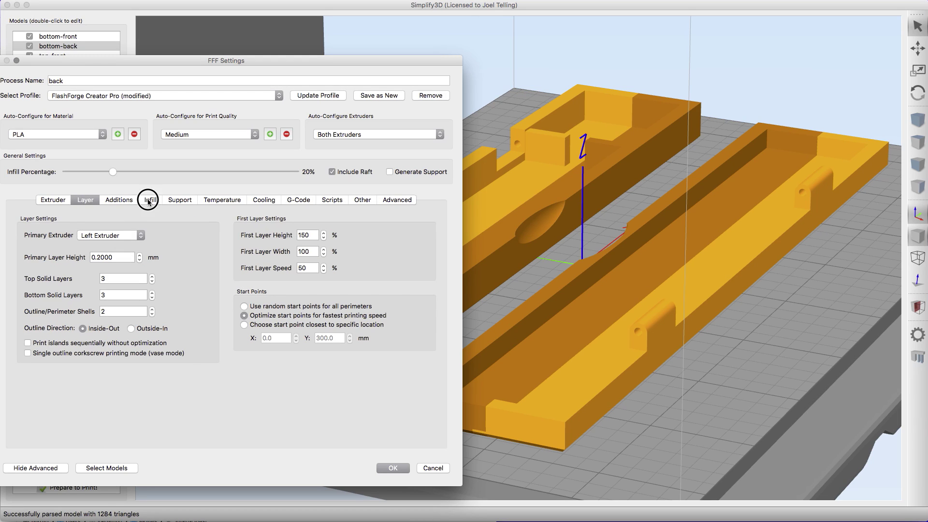
{"action": "left_click", "coordinate": [134, 237]}
{"action": "left_click", "coordinate": [130, 244]}
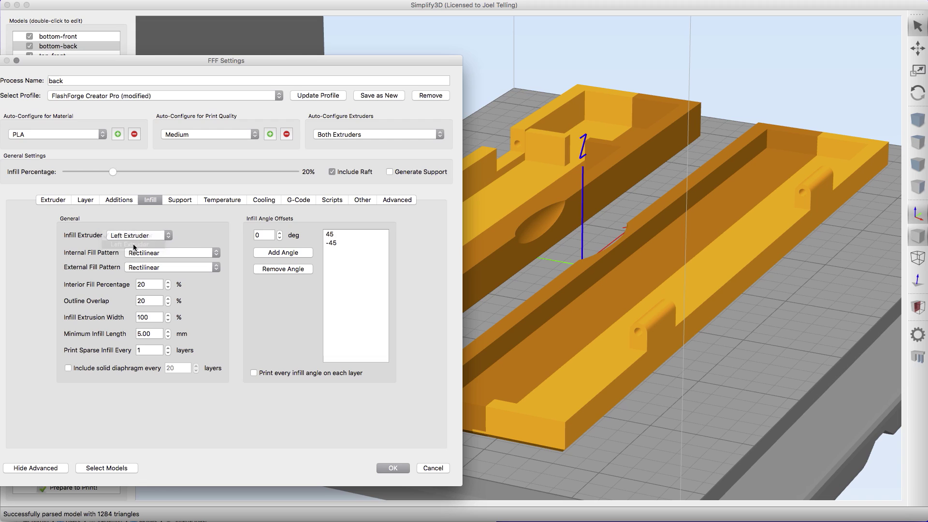
{"action": "left_click", "coordinate": [183, 200]}
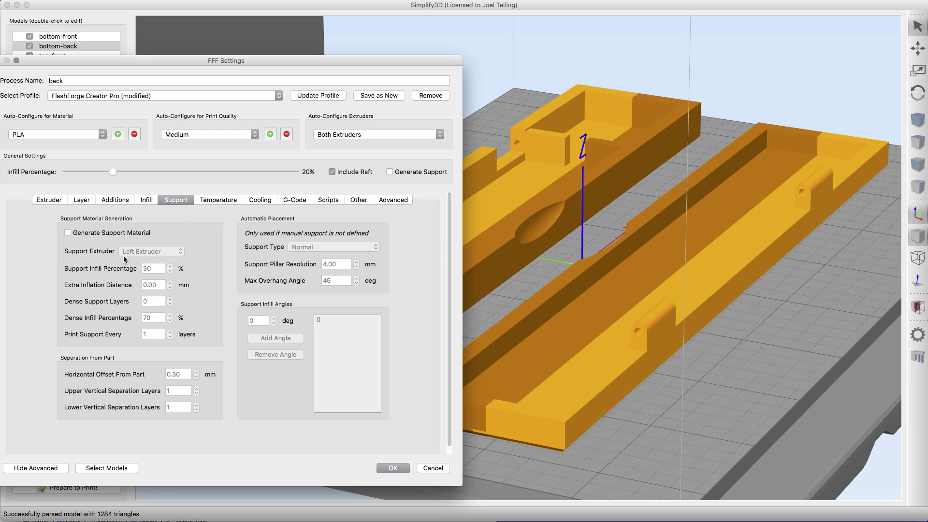
{"action": "left_click", "coordinate": [394, 469]}
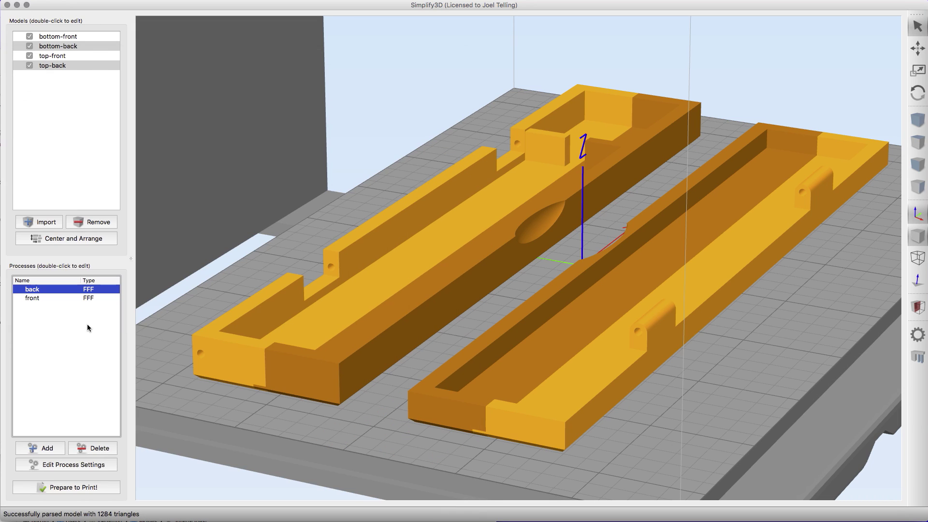
- Set the front process to auto-configure for Both Extruders and save it
{"action": "left_click", "coordinate": [71, 300]}
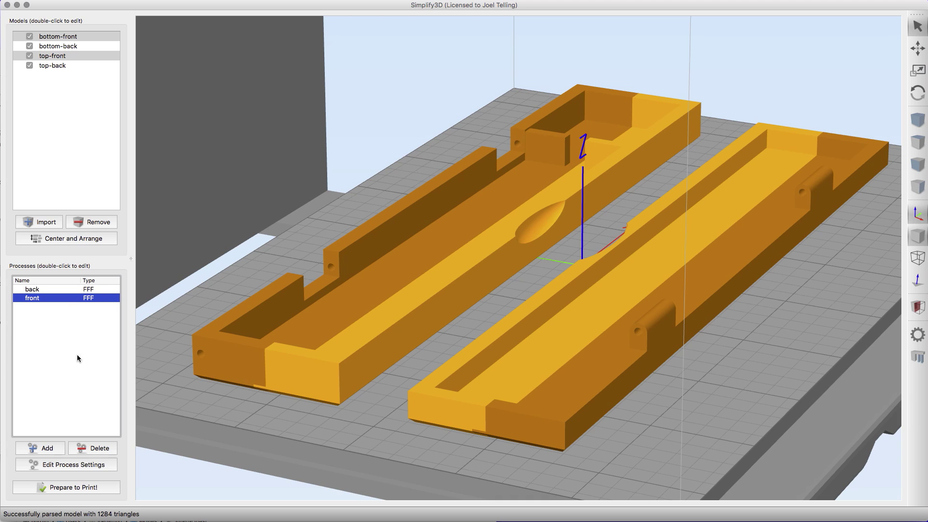
{"action": "left_click", "coordinate": [83, 465]}
{"action": "left_click", "coordinate": [377, 134]}
{"action": "left_click", "coordinate": [356, 151]}
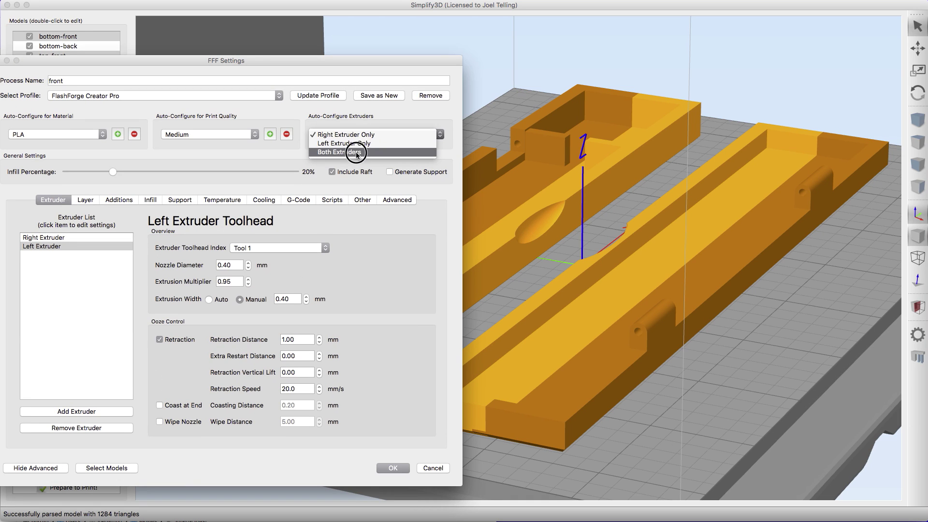
{"action": "left_click", "coordinate": [88, 202]}
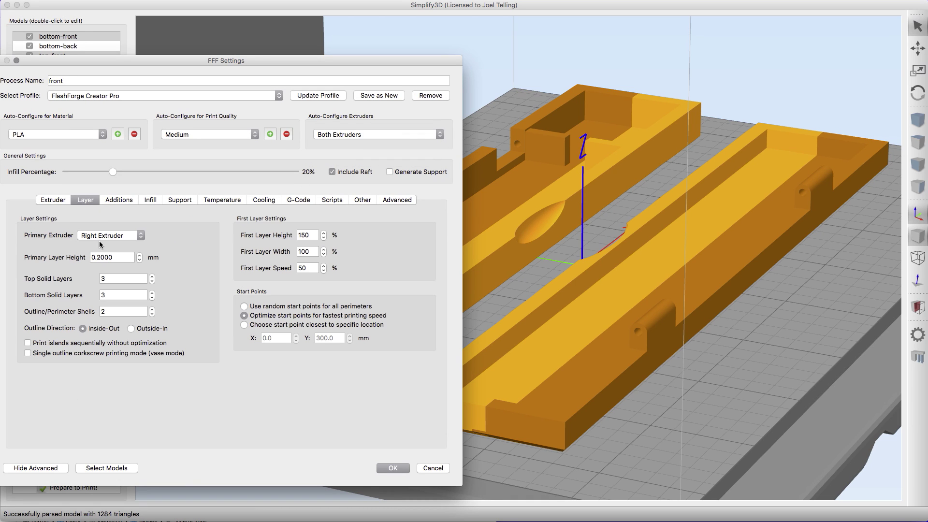
{"action": "left_click", "coordinate": [125, 200]}
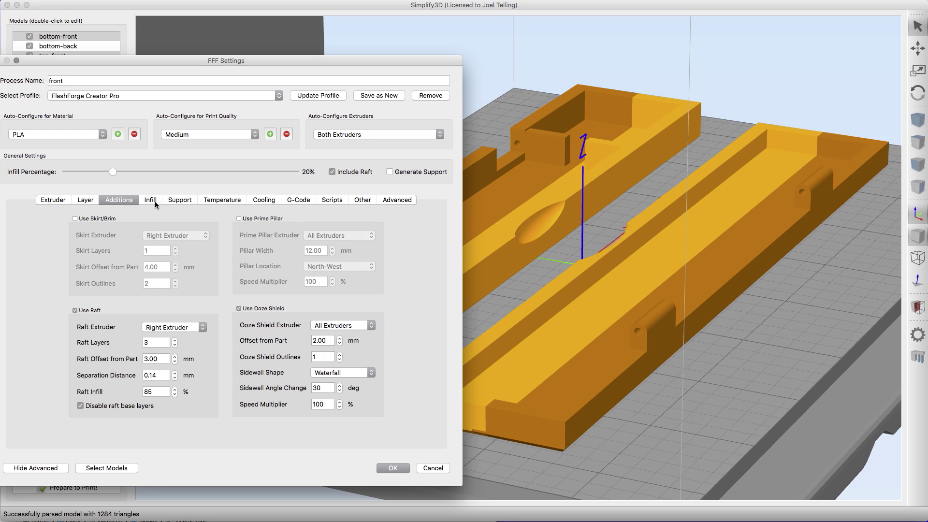
{"action": "left_click", "coordinate": [156, 203]}
{"action": "left_click", "coordinate": [393, 468]}
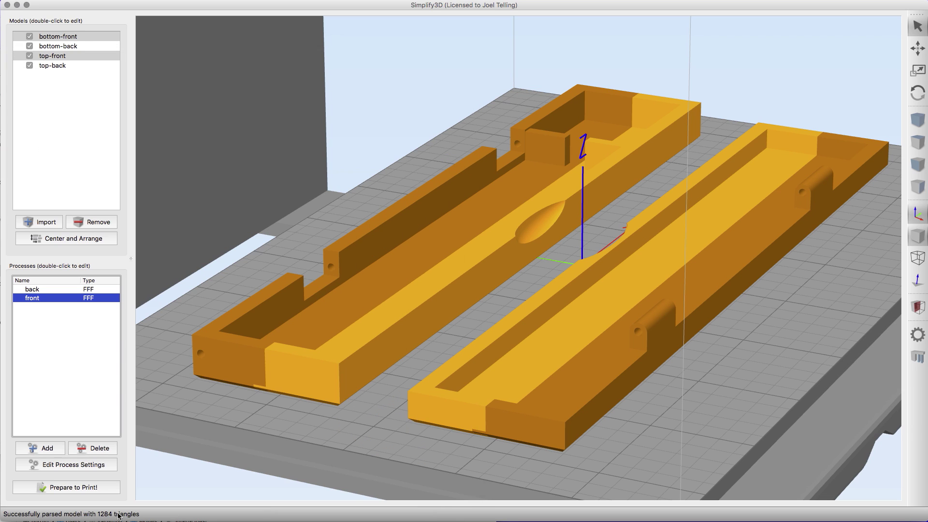
- Slice the back and front processes together and orbit the toolpath preview
{"action": "left_click", "coordinate": [89, 489]}
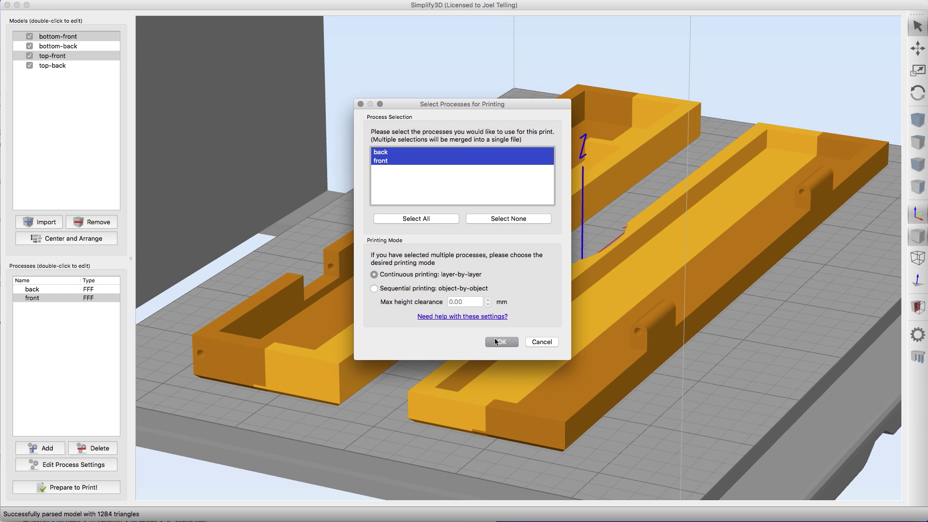
{"action": "left_click", "coordinate": [495, 341]}
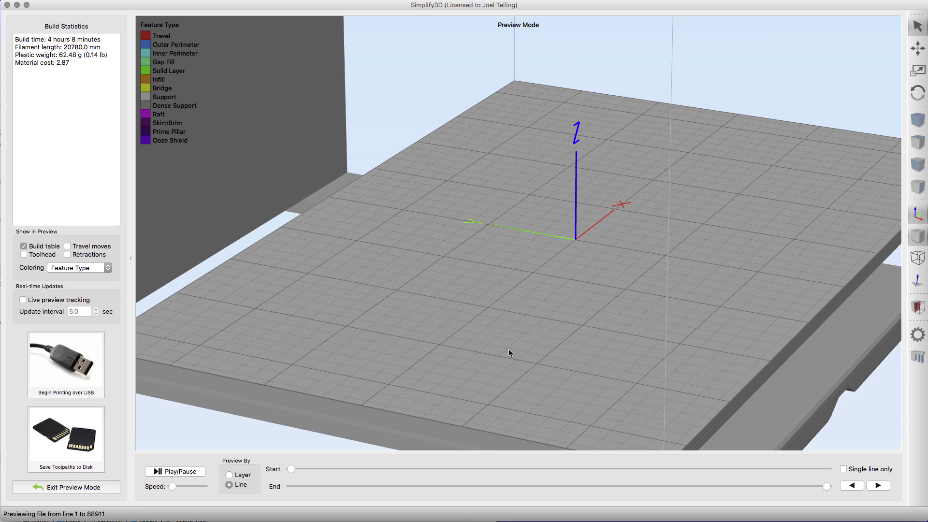
{"action": "mouse_move", "coordinate": [548, 383]}
{"action": "left_mouse_down"}
{"action": "mouse_move", "coordinate": [530, 370]}
{"action": "mouse_move", "coordinate": [608, 389]}
{"action": "mouse_move", "coordinate": [605, 343]}
{"action": "mouse_move", "coordinate": [595, 369]}
{"action": "mouse_move", "coordinate": [565, 380]}
{"action": "left_mouse_up"}
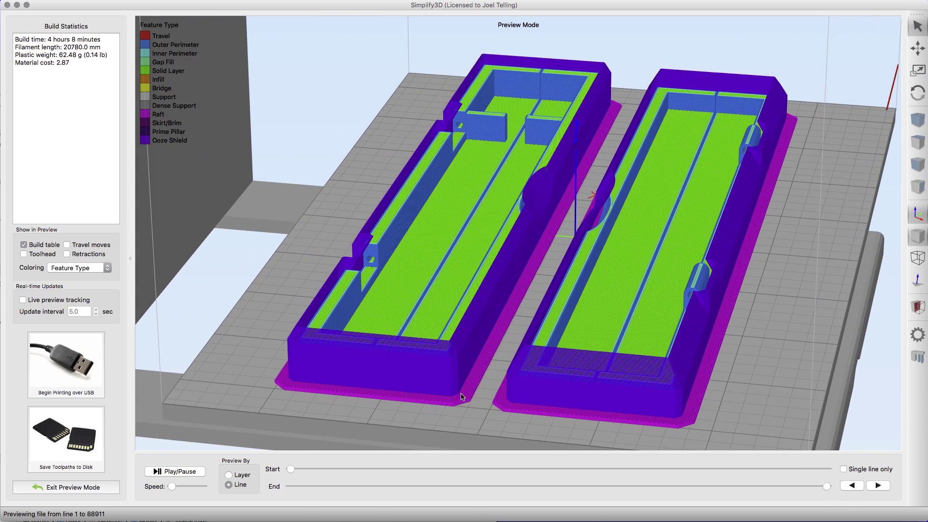
{"action": "scroll", "coordinate": [462, 396], "scroll_direction": "up", "scroll_amount": 5}
{"action": "left_click_drag", "start_coordinate": [493, 406], "coordinate": [538, 367]}
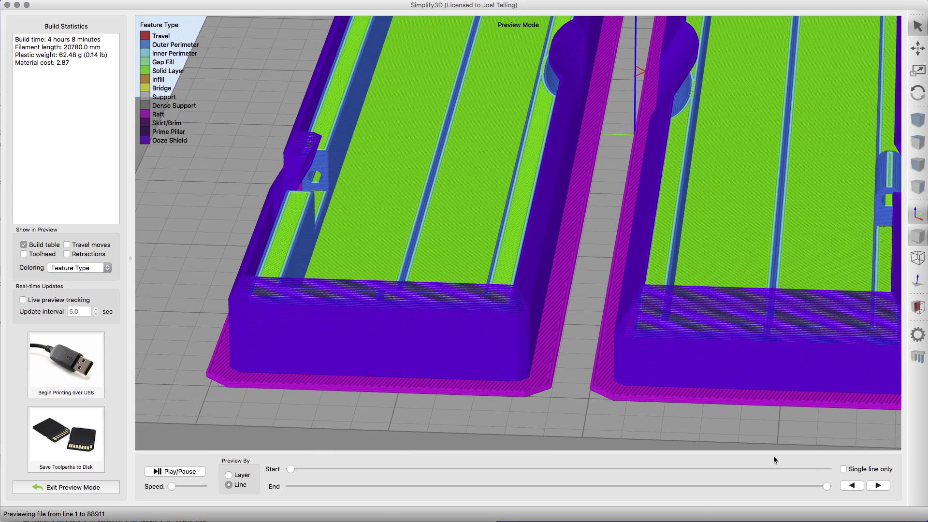
- Pull the End slider back to an earlier line and inspect the partial toolpaths
{"action": "left_click_drag", "start_coordinate": [827, 487], "coordinate": [746, 486]}
{"action": "scroll", "coordinate": [667, 325], "scroll_direction": "down", "scroll_amount": 10}
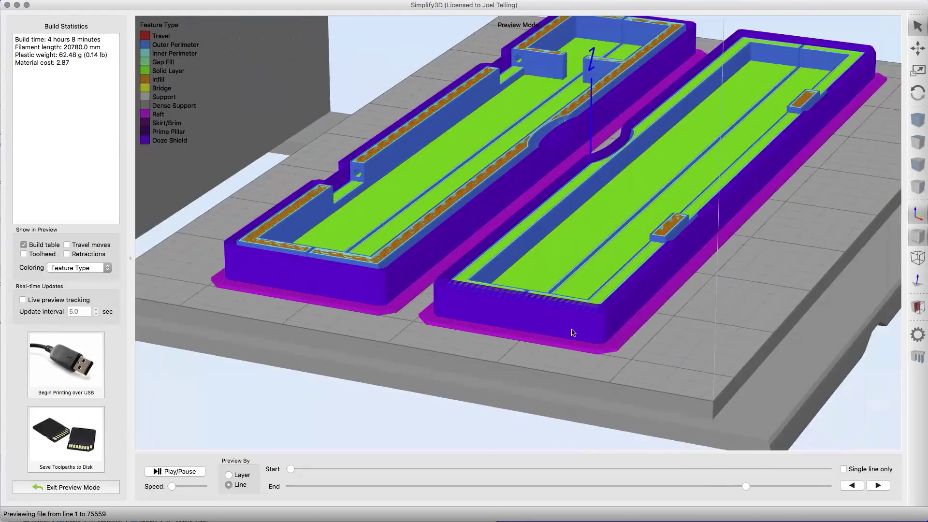
{"action": "left_click_drag", "start_coordinate": [604, 292], "coordinate": [639, 328]}
{"action": "scroll", "coordinate": [636, 325], "scroll_direction": "down", "scroll_amount": 5}
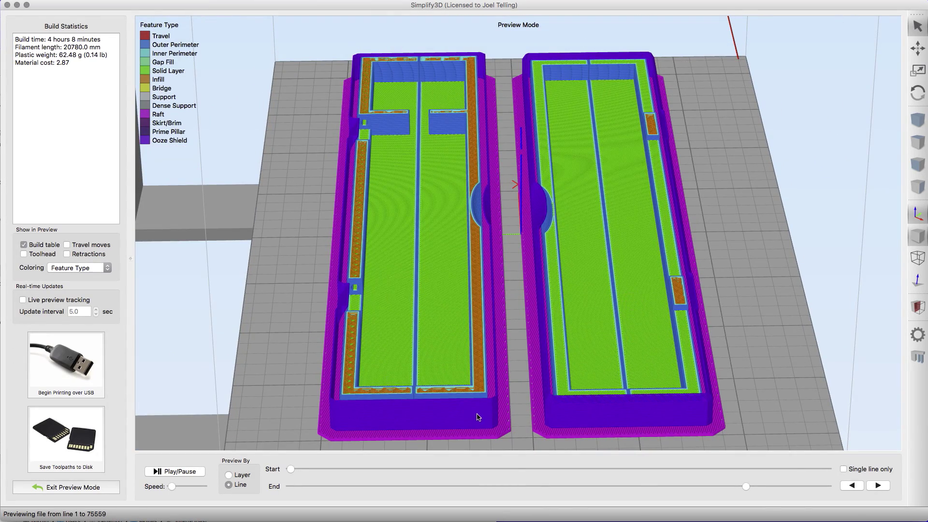
{"action": "left_click_drag", "start_coordinate": [477, 415], "coordinate": [445, 398]}
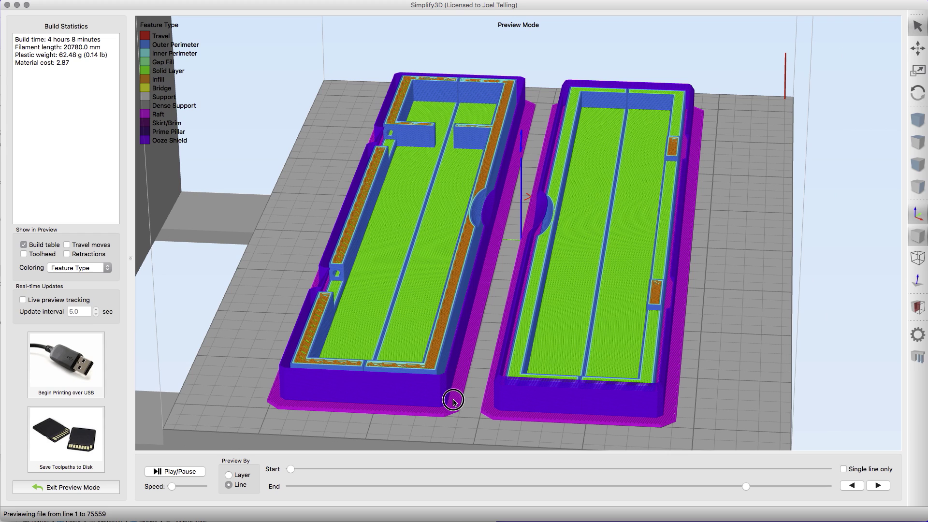
- Exit the preview and turn off Include Raft and Use Ooze Shield for the front process
{"action": "left_click", "coordinate": [102, 489]}
{"action": "left_click", "coordinate": [99, 471]}
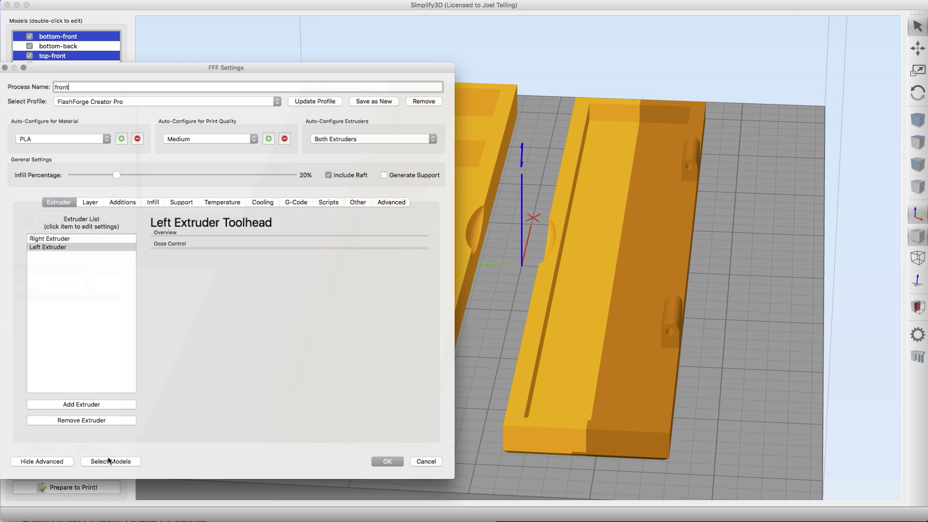
{"action": "left_click", "coordinate": [333, 172]}
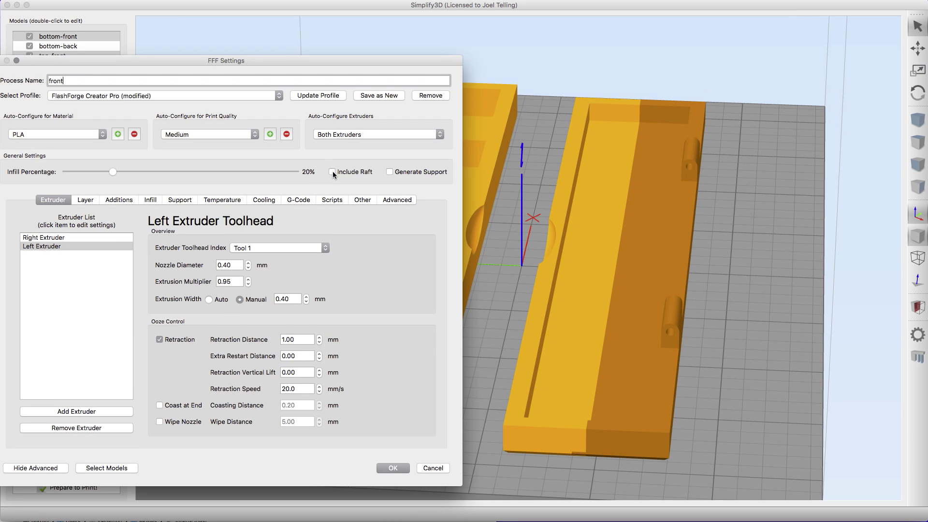
{"action": "left_click", "coordinate": [130, 201]}
{"action": "left_click", "coordinate": [239, 309]}
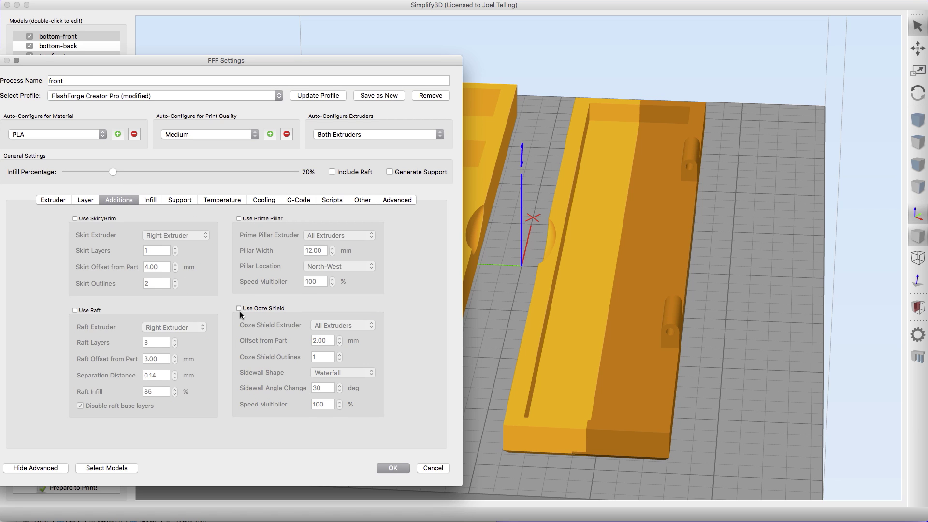
{"action": "left_click", "coordinate": [393, 468]}
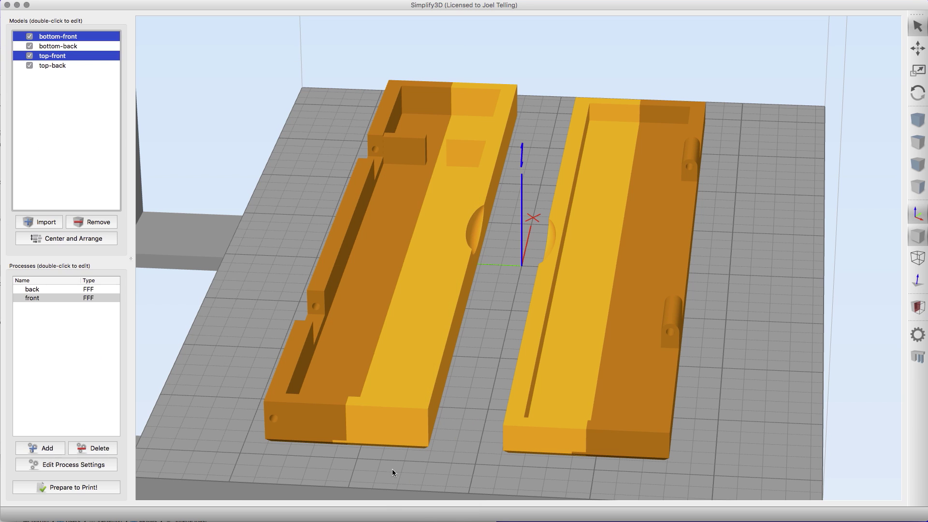
- Turn off the back process's ooze shield and re-slice both halves together
{"action": "left_click", "coordinate": [54, 290]}
{"action": "left_click", "coordinate": [73, 464]}
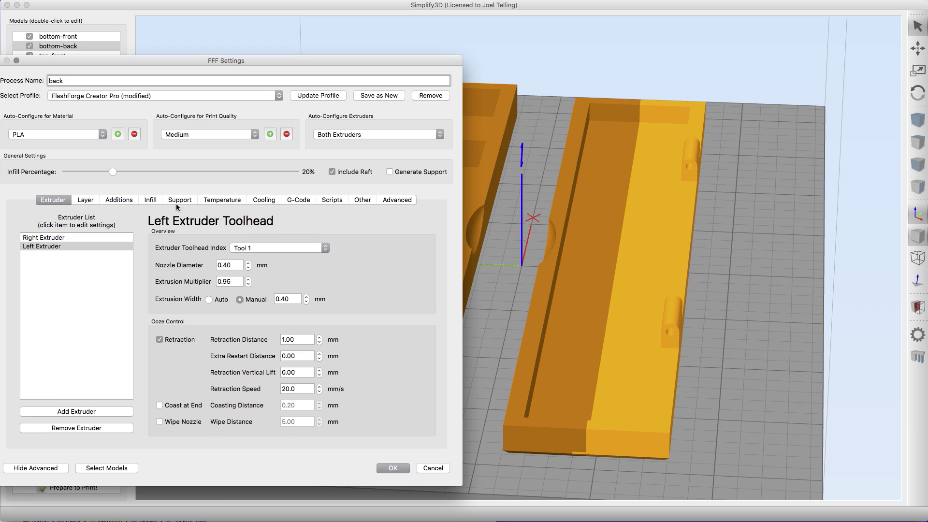
{"action": "left_click", "coordinate": [132, 202]}
{"action": "left_click", "coordinate": [239, 309]}
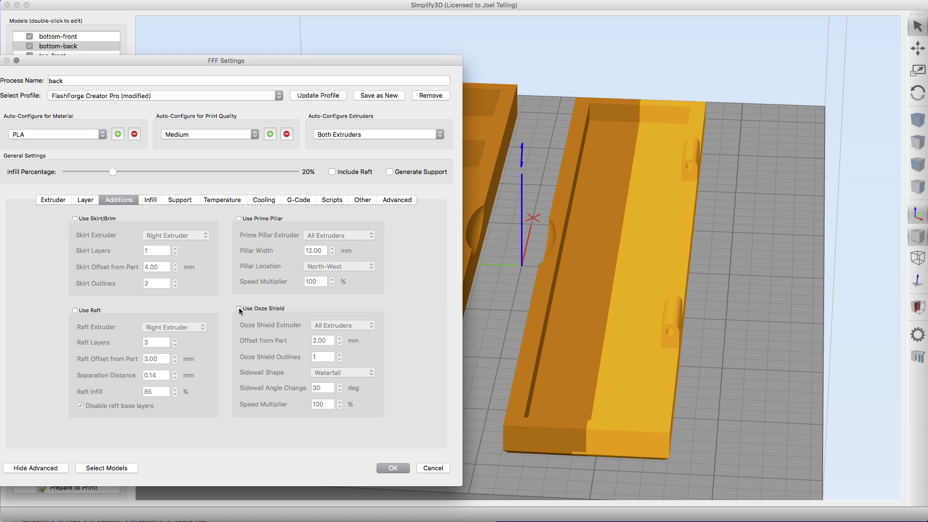
{"action": "left_click", "coordinate": [394, 466]}
{"action": "left_click", "coordinate": [70, 487]}
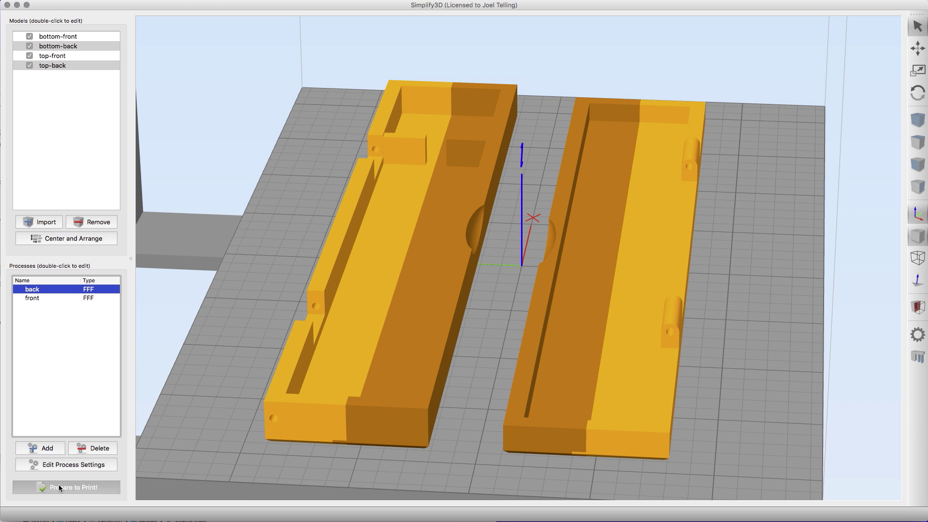
{"action": "left_click", "coordinate": [500, 341]}
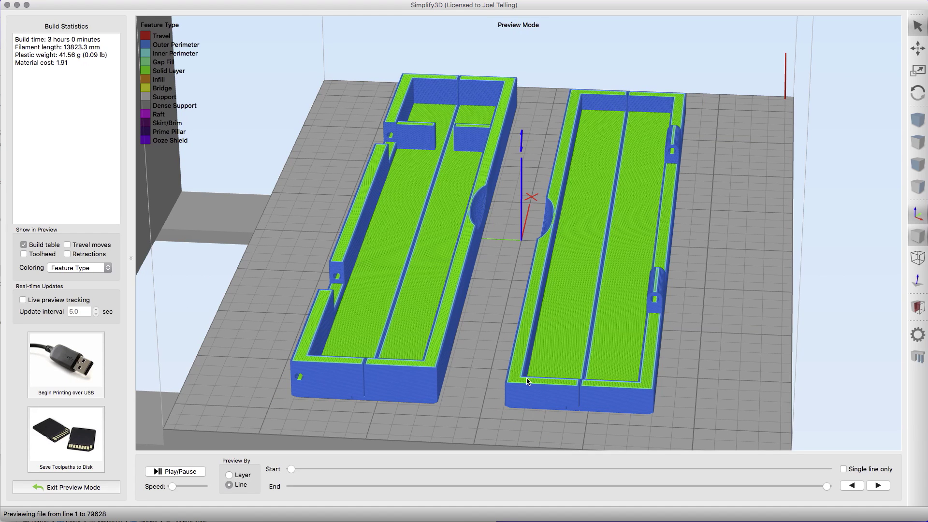
{"action": "left_click_drag", "start_coordinate": [534, 380], "coordinate": [530, 347]}
{"action": "scroll", "coordinate": [483, 349], "scroll_direction": "up", "scroll_amount": 5}
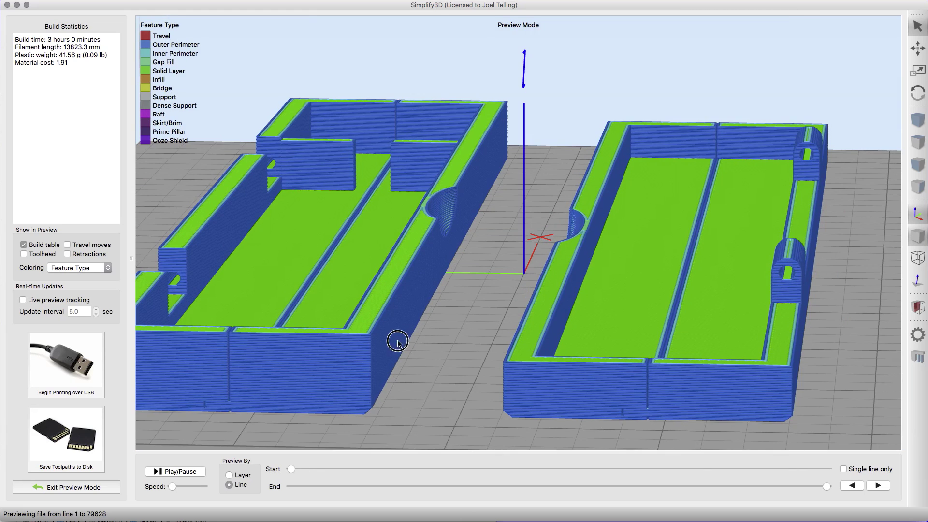
{"action": "left_click_drag", "start_coordinate": [398, 342], "coordinate": [449, 283]}
{"action": "left_click_drag", "start_coordinate": [279, 261], "coordinate": [311, 263]}
{"action": "left_click_drag", "start_coordinate": [336, 234], "coordinate": [334, 238]}
{"action": "scroll", "coordinate": [333, 238], "scroll_direction": "up", "scroll_amount": 10}
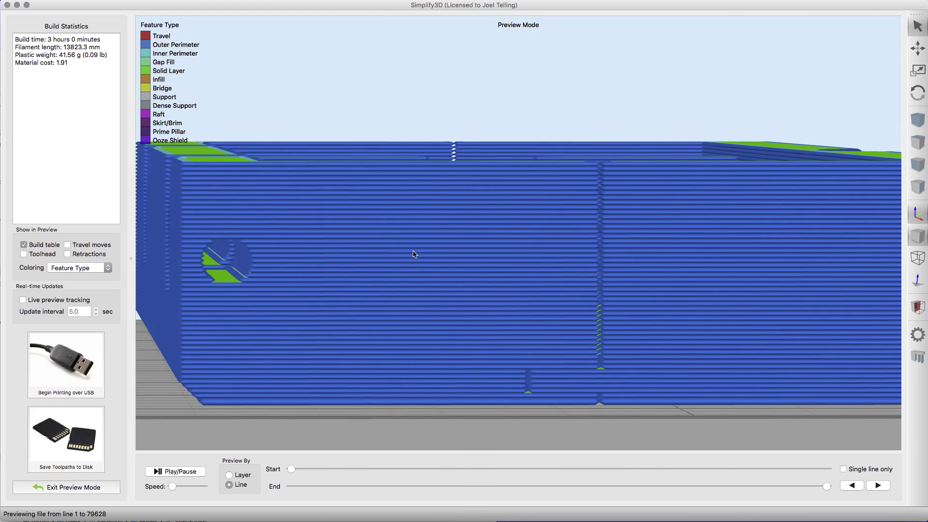
{"action": "mouse_move", "coordinate": [413, 254]}
{"action": "left_mouse_down"}
{"action": "mouse_move", "coordinate": [433, 266]}
{"action": "mouse_move", "coordinate": [416, 257]}
{"action": "left_mouse_up"}
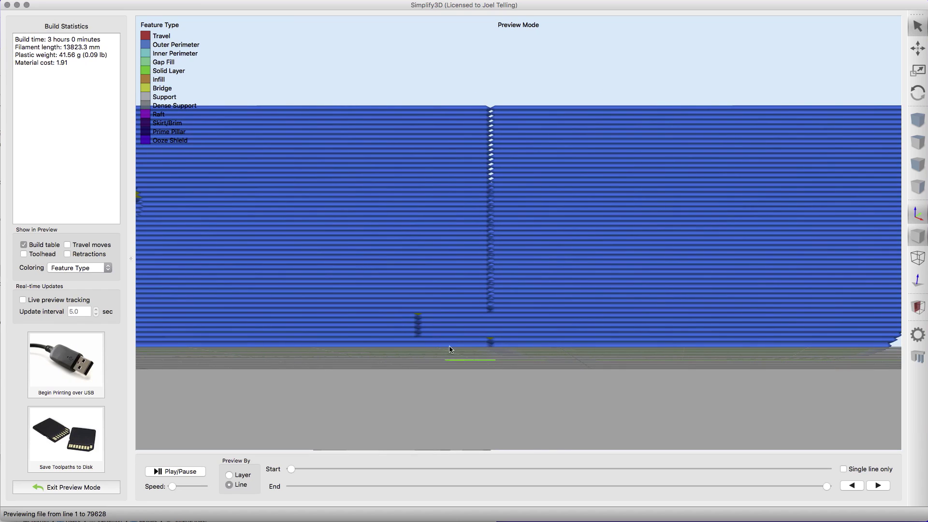
{"action": "left_click_drag", "start_coordinate": [487, 332], "coordinate": [490, 342]}
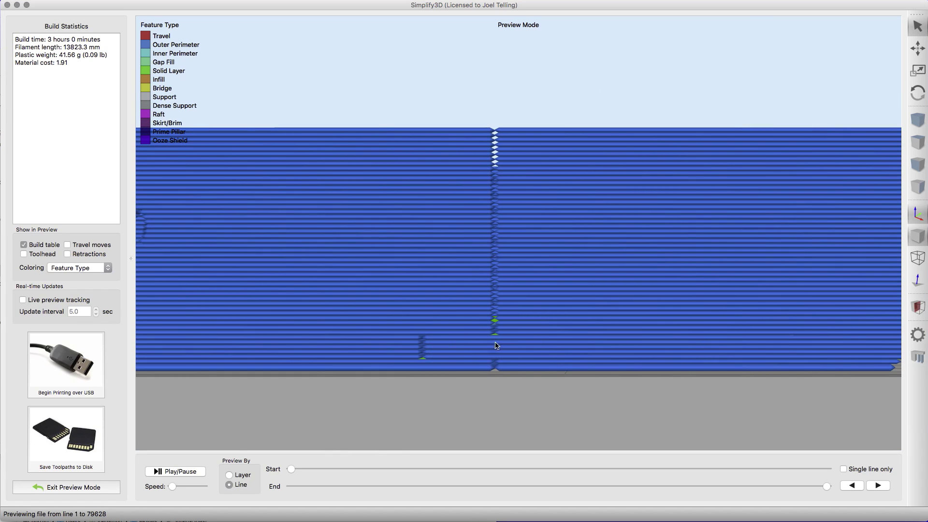
- Exit the preview and inspect the bottom-front and top-back parts
{"action": "left_click", "coordinate": [95, 491]}
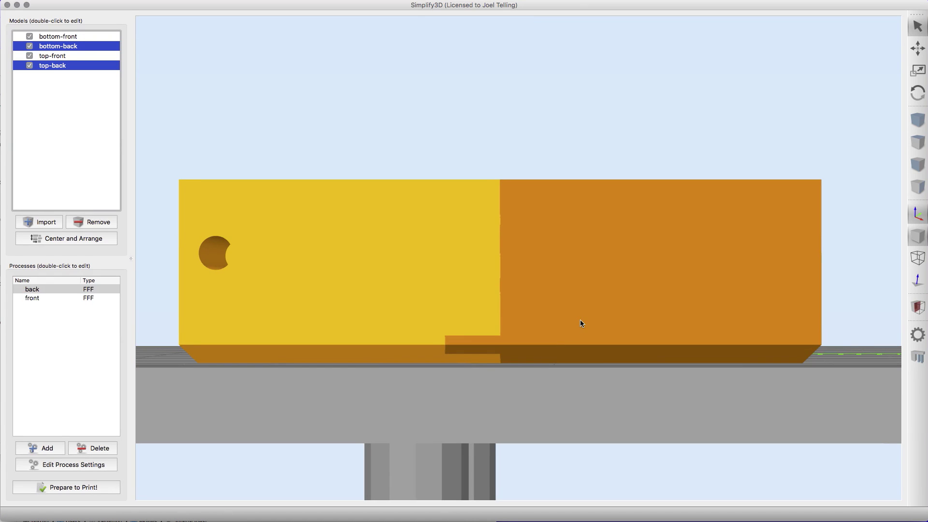
{"action": "mouse_move", "coordinate": [582, 323]}
{"action": "left_mouse_down"}
{"action": "mouse_move", "coordinate": [578, 315]}
{"action": "mouse_move", "coordinate": [572, 336]}
{"action": "mouse_move", "coordinate": [582, 342]}
{"action": "left_mouse_up"}
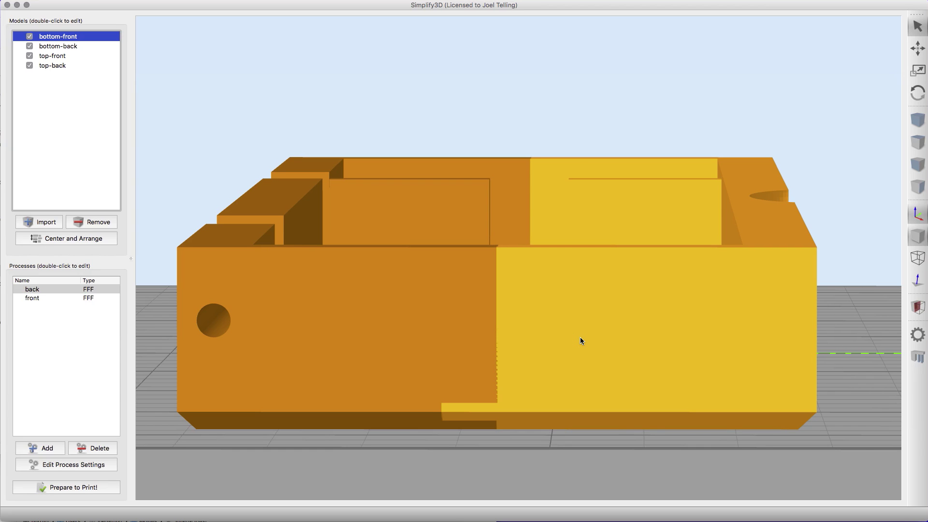
{"action": "left_click_drag", "start_coordinate": [694, 366], "coordinate": [491, 353]}
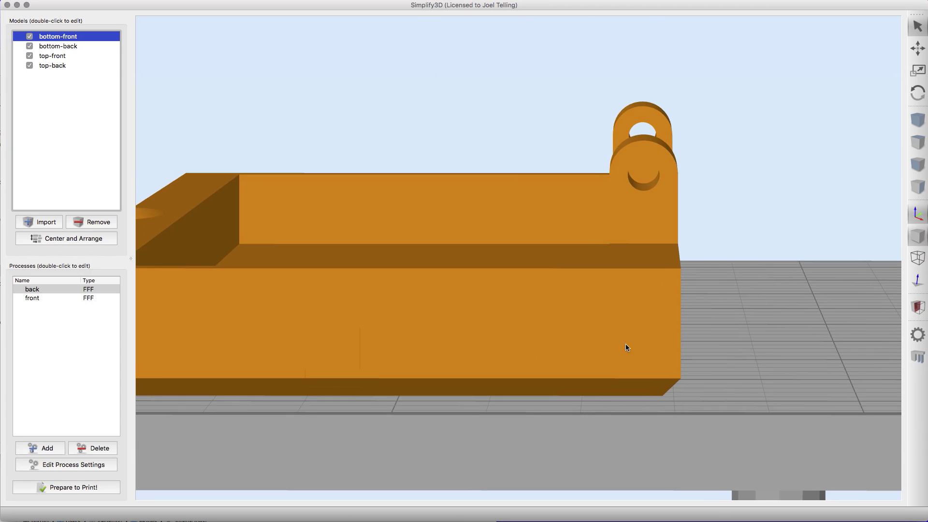
{"action": "left_click", "coordinate": [538, 330]}
{"action": "left_click_drag", "start_coordinate": [441, 328], "coordinate": [440, 328]}
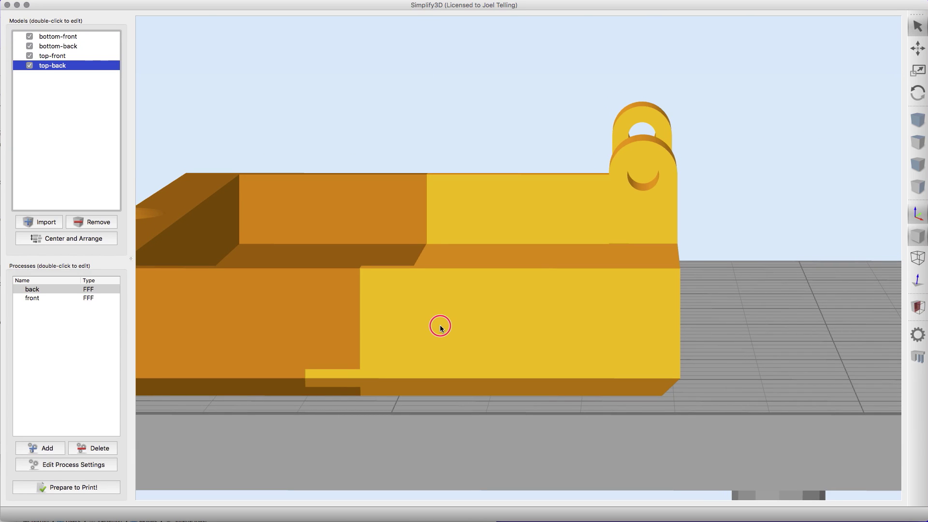
- Inspect the top-front, bottom-back and bottom-front parts and their stepped joints
{"action": "left_click", "coordinate": [319, 326]}
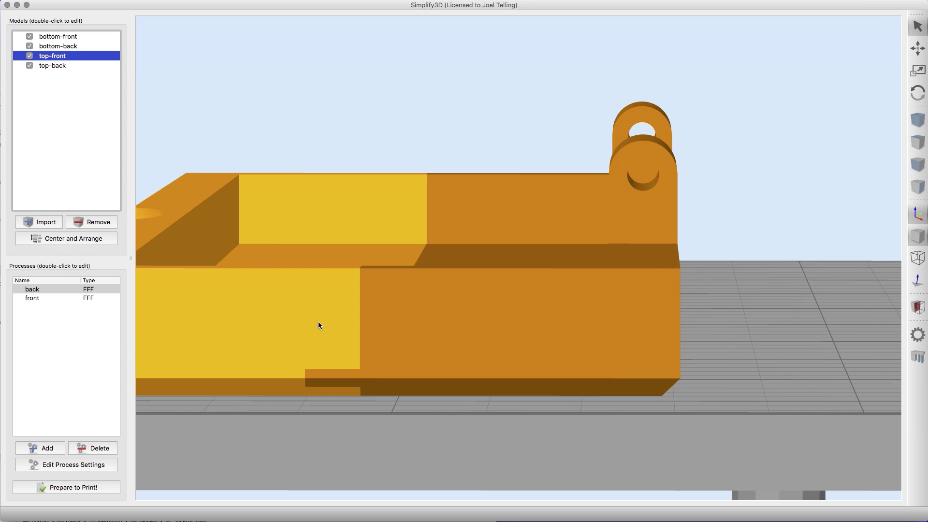
{"action": "left_click_drag", "start_coordinate": [320, 325], "coordinate": [406, 356]}
{"action": "left_click", "coordinate": [372, 340]}
{"action": "left_click", "coordinate": [532, 341]}
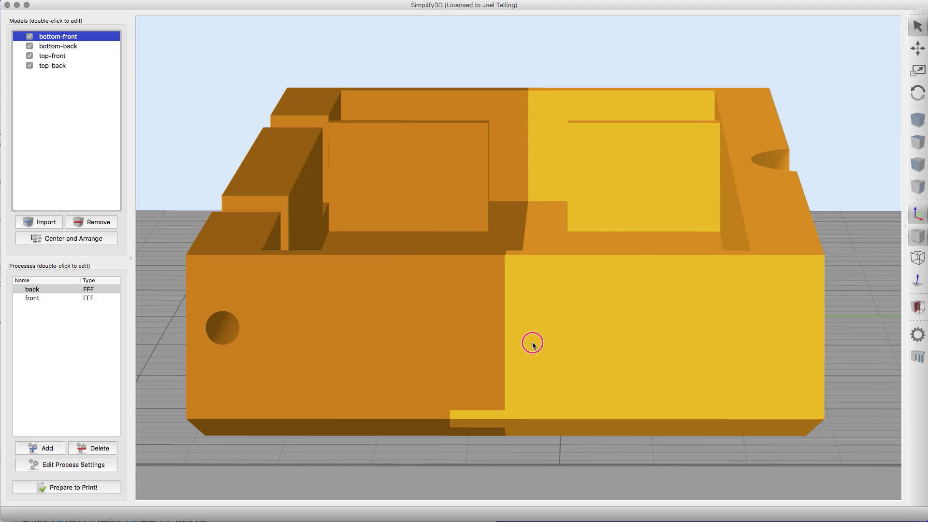
{"action": "left_click_drag", "start_coordinate": [532, 342], "coordinate": [533, 345]}
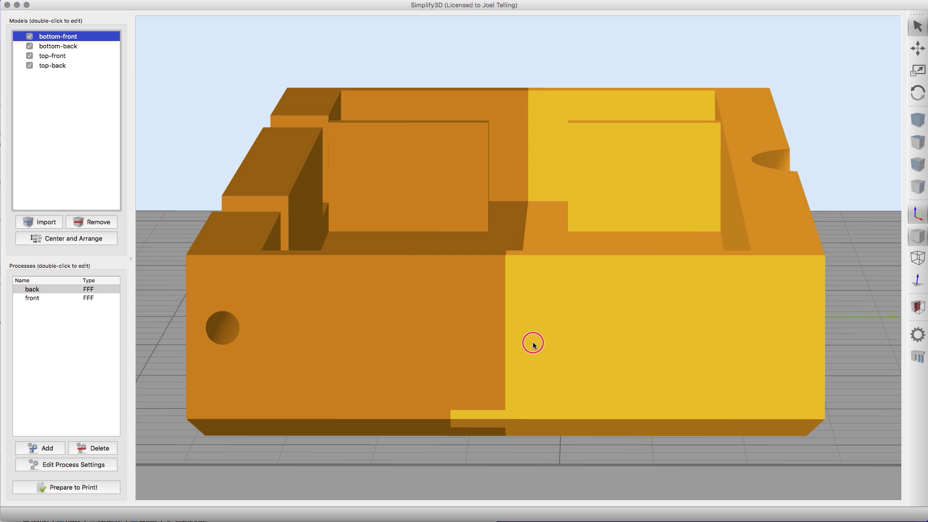
- Slice the back and front processes together with Continuous printing, viewing from above
{"action": "left_click", "coordinate": [95, 487]}
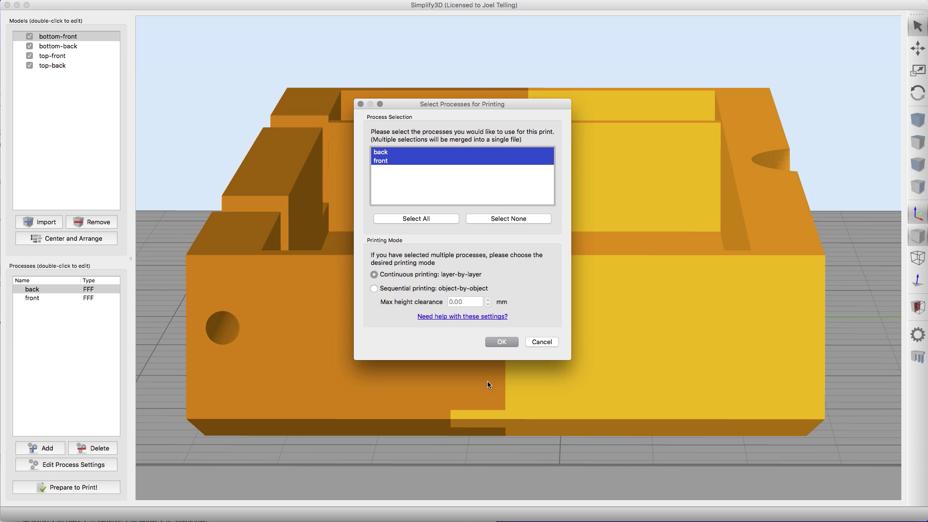
{"action": "left_click", "coordinate": [501, 343]}
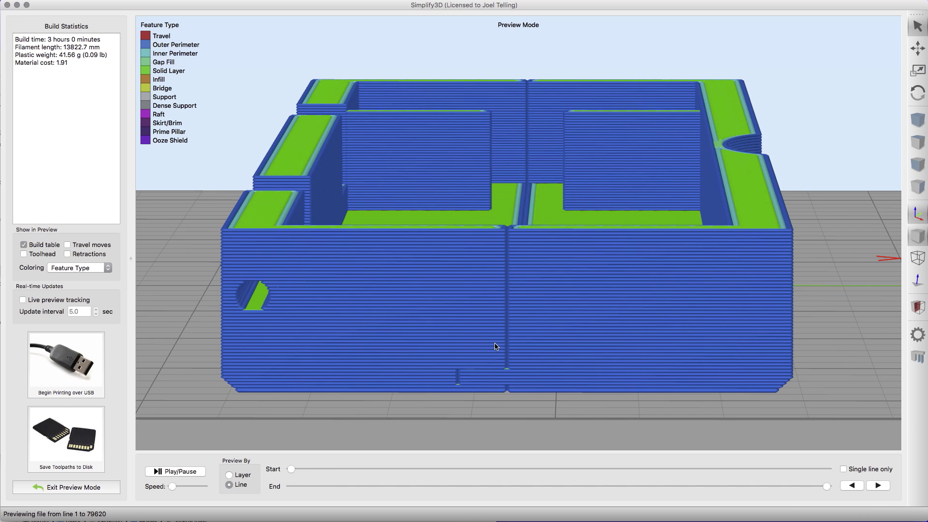
{"action": "mouse_move", "coordinate": [538, 336]}
{"action": "left_mouse_down"}
{"action": "mouse_move", "coordinate": [535, 385]}
{"action": "mouse_move", "coordinate": [540, 323]}
{"action": "left_mouse_up"}
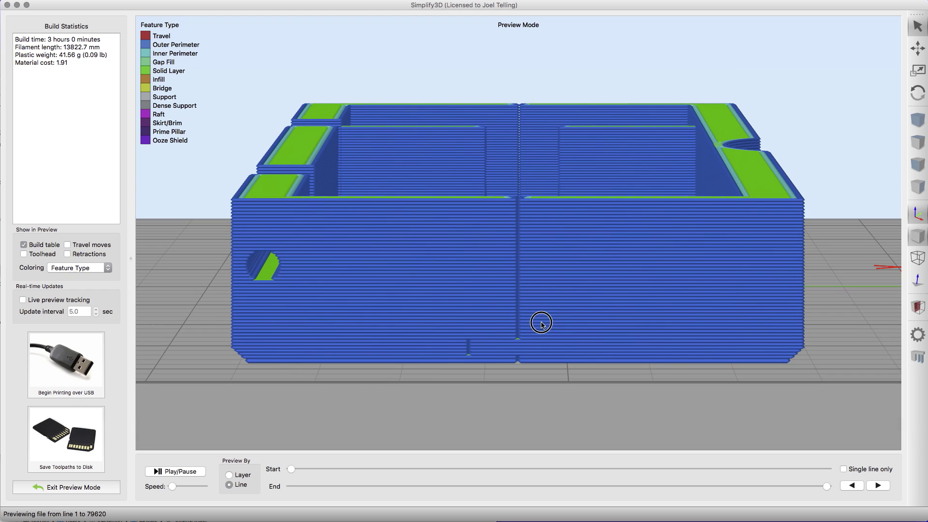
- Re-slice both back and front processes and tilt the preview to show the front edge
{"action": "left_click", "coordinate": [85, 488]}
{"action": "left_click_drag", "start_coordinate": [590, 301], "coordinate": [594, 302]}
{"action": "left_click", "coordinate": [95, 486]}
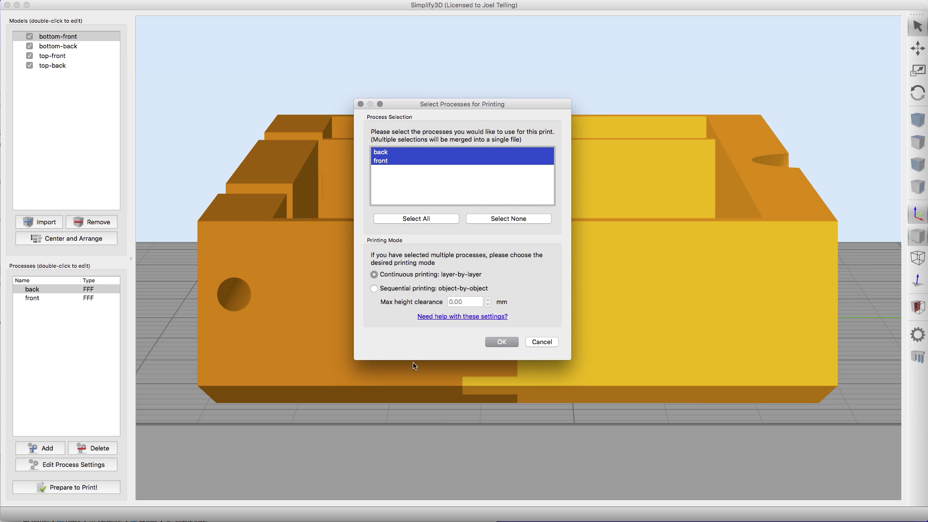
{"action": "left_click", "coordinate": [499, 343]}
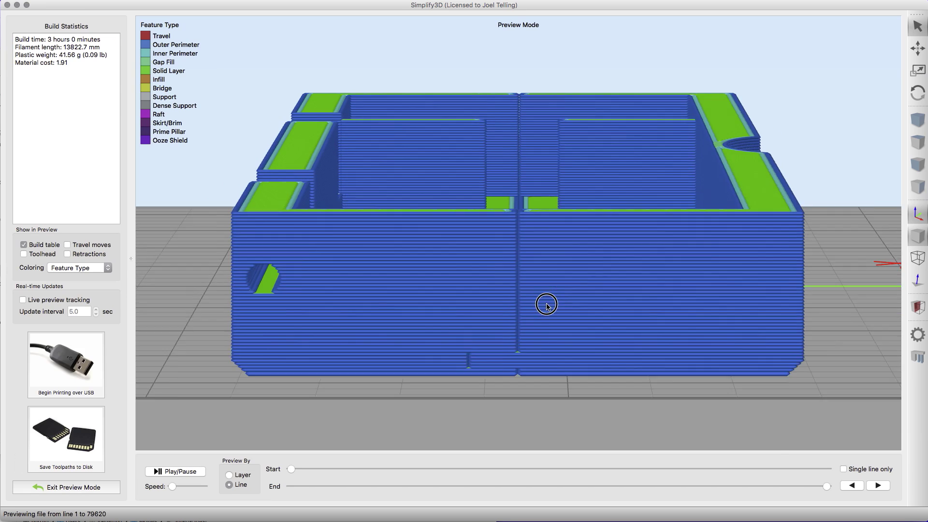
{"action": "left_click_drag", "start_coordinate": [547, 306], "coordinate": [406, 482]}
{"action": "mouse_move", "coordinate": [542, 376]}
{"action": "left_mouse_down"}
{"action": "mouse_move", "coordinate": [549, 342]}
{"action": "mouse_move", "coordinate": [559, 381]}
{"action": "left_mouse_up"}
- Set the preview Coloring to Active Toolhead and tilt to a low side view
{"action": "left_click", "coordinate": [108, 268]}
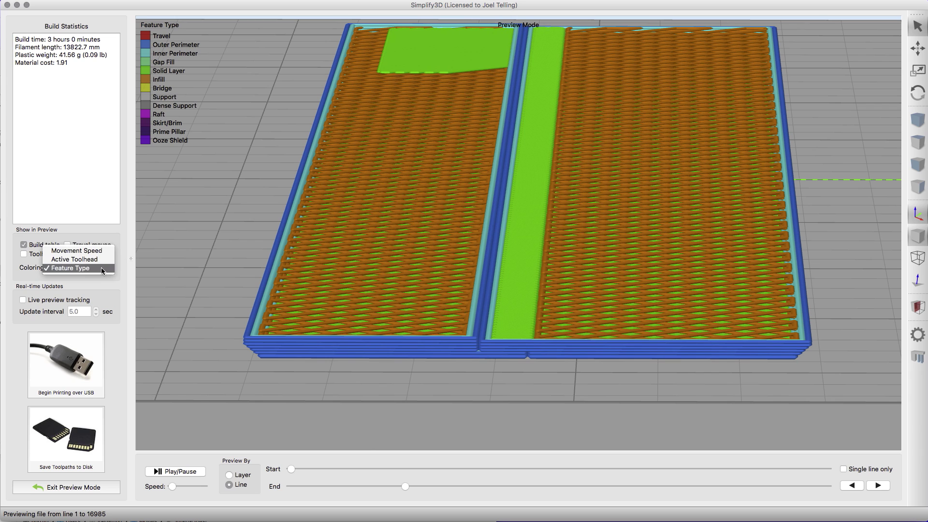
{"action": "left_click", "coordinate": [95, 260]}
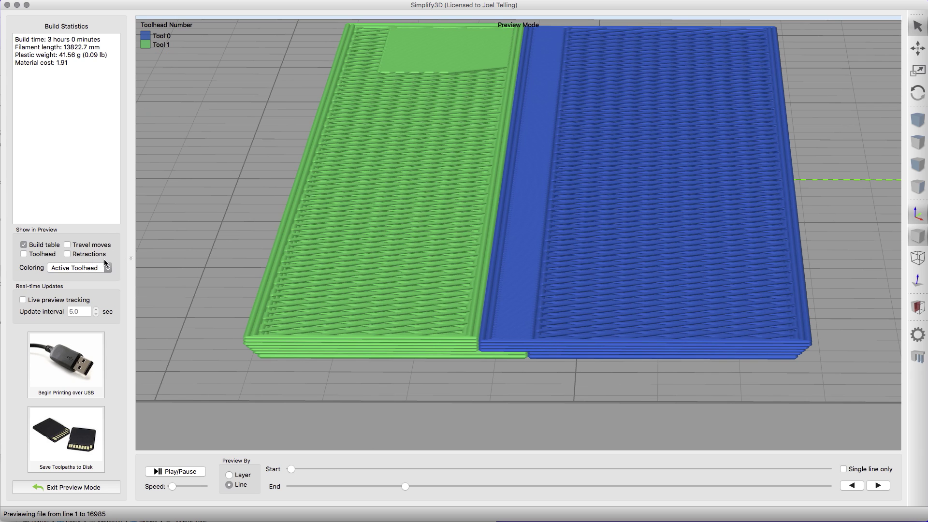
{"action": "left_click_drag", "start_coordinate": [500, 377], "coordinate": [518, 380]}
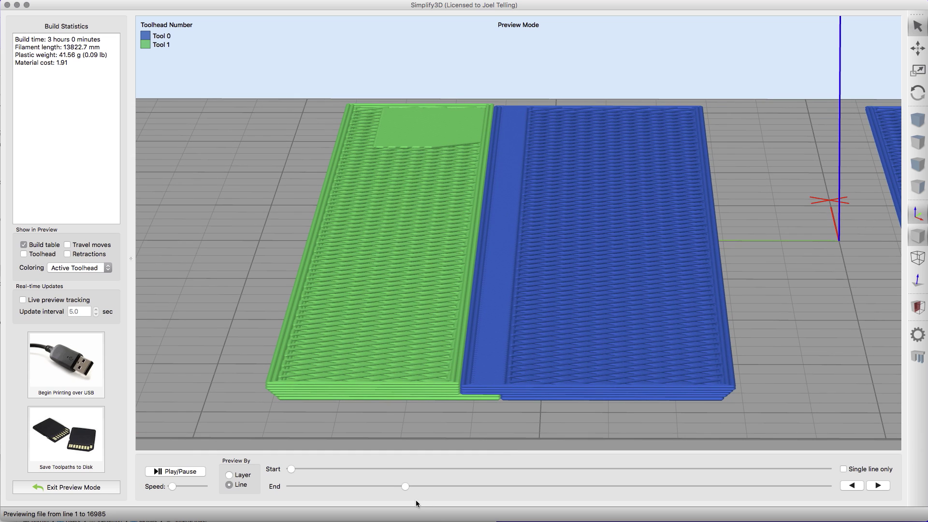
- Scrub the End slider up from the first layers, then orbit and zoom out to all four parts
{"action": "left_click_drag", "start_coordinate": [406, 487], "coordinate": [303, 485]}
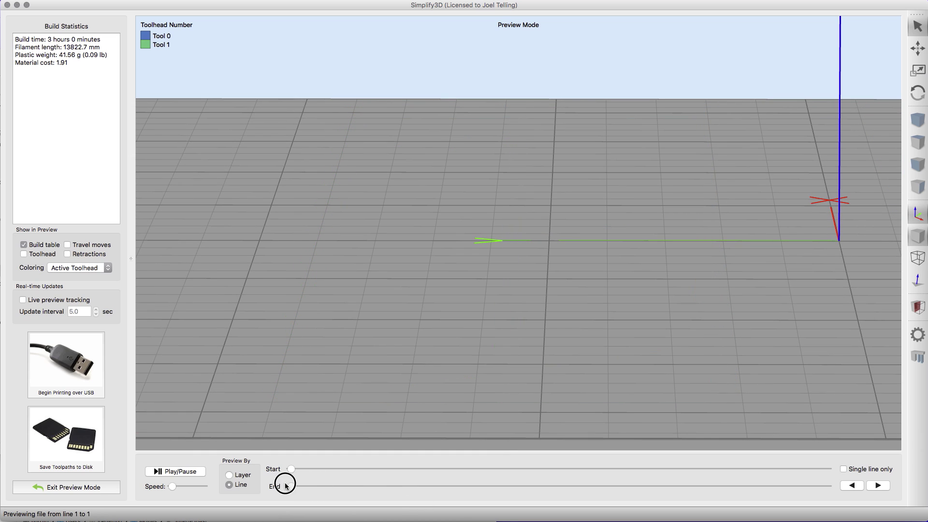
{"action": "mouse_move", "coordinate": [285, 486]}
{"action": "left_mouse_down"}
{"action": "mouse_move", "coordinate": [393, 493]}
{"action": "mouse_move", "coordinate": [476, 484]}
{"action": "left_mouse_up"}
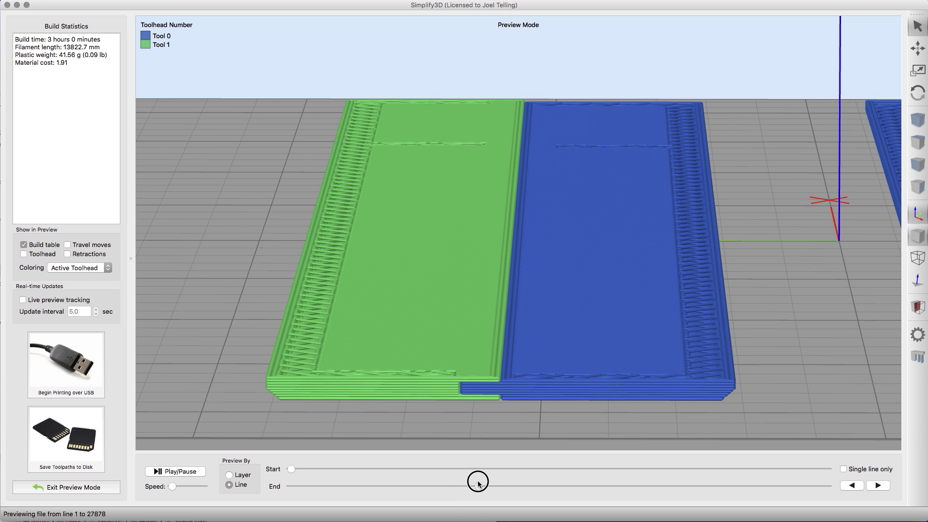
{"action": "left_click_drag", "start_coordinate": [478, 485], "coordinate": [520, 484]}
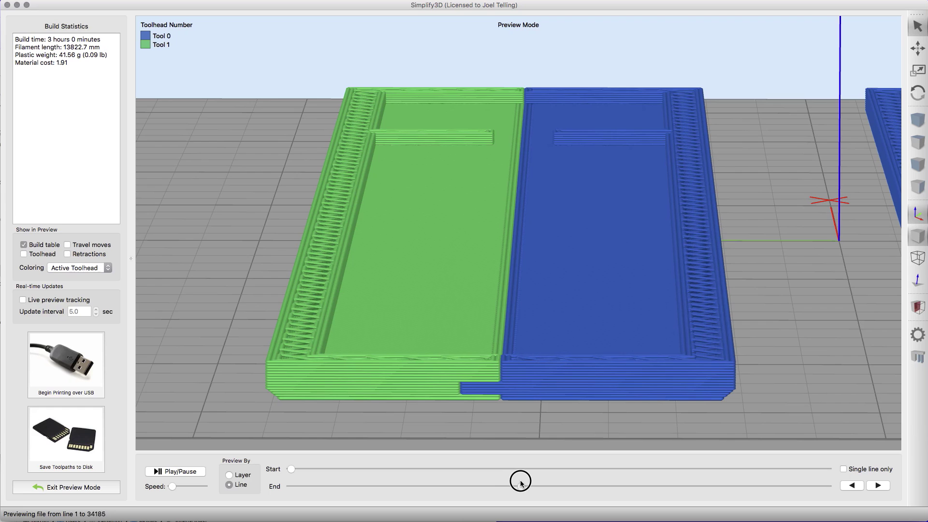
{"action": "left_click_drag", "start_coordinate": [627, 387], "coordinate": [482, 348]}
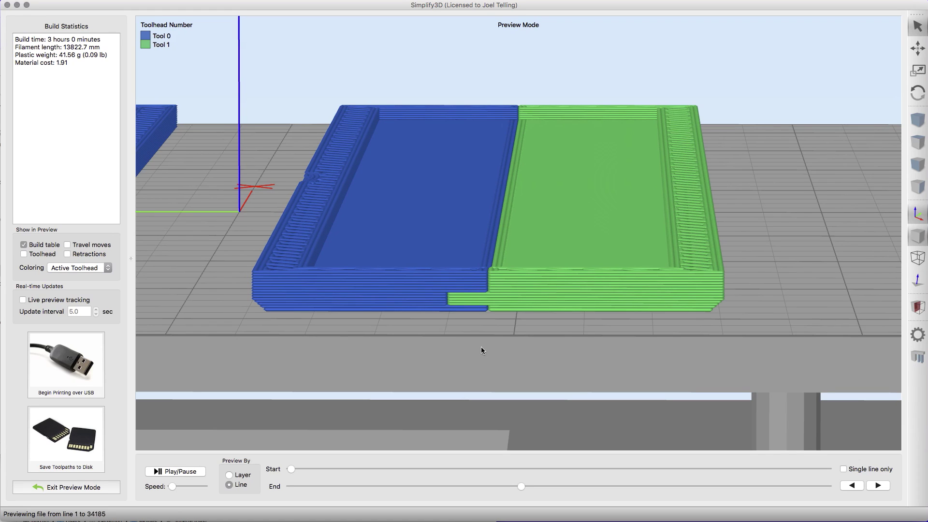
{"action": "mouse_move", "coordinate": [481, 350]}
{"action": "left_mouse_down"}
{"action": "mouse_move", "coordinate": [480, 336]}
{"action": "mouse_move", "coordinate": [506, 347]}
{"action": "mouse_move", "coordinate": [464, 349]}
{"action": "mouse_move", "coordinate": [458, 339]}
{"action": "mouse_move", "coordinate": [435, 353]}
{"action": "mouse_move", "coordinate": [437, 342]}
{"action": "mouse_move", "coordinate": [460, 356]}
{"action": "mouse_move", "coordinate": [472, 351]}
{"action": "left_mouse_up"}
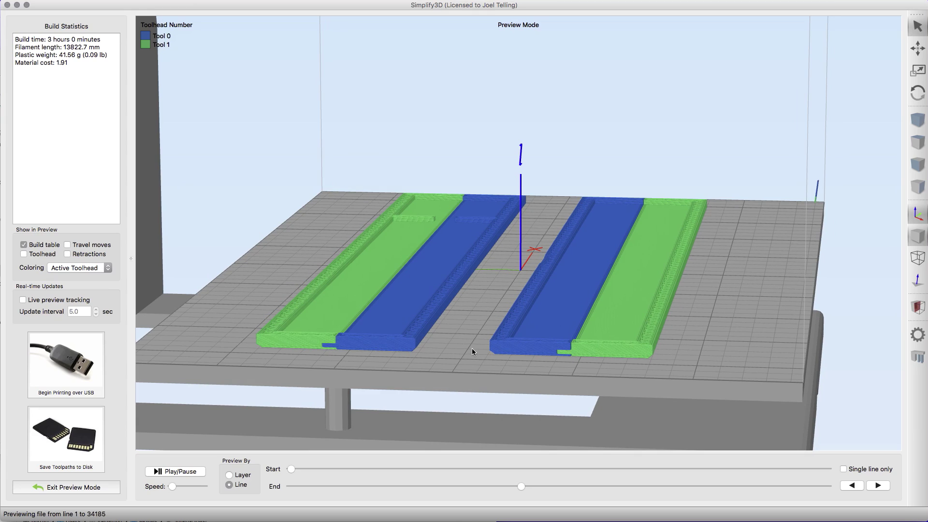